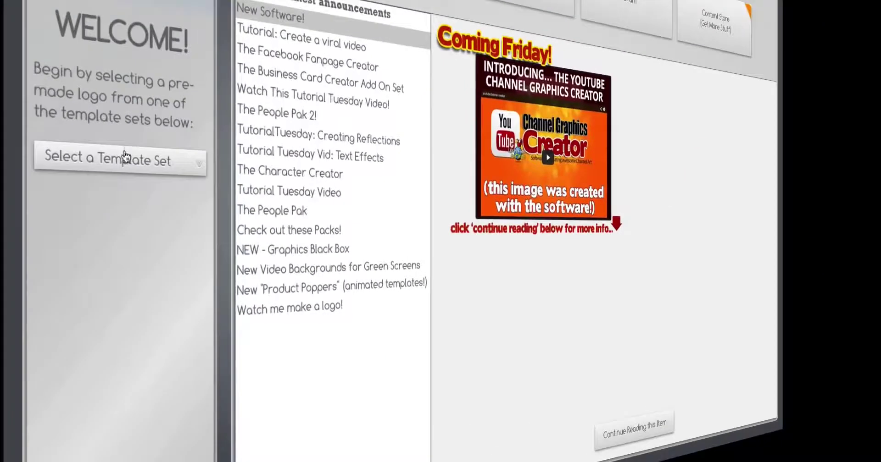
Step: Load the YouTube Banners template set and scroll through its banner grid
{"action": "left_click", "coordinate": [125, 166]}
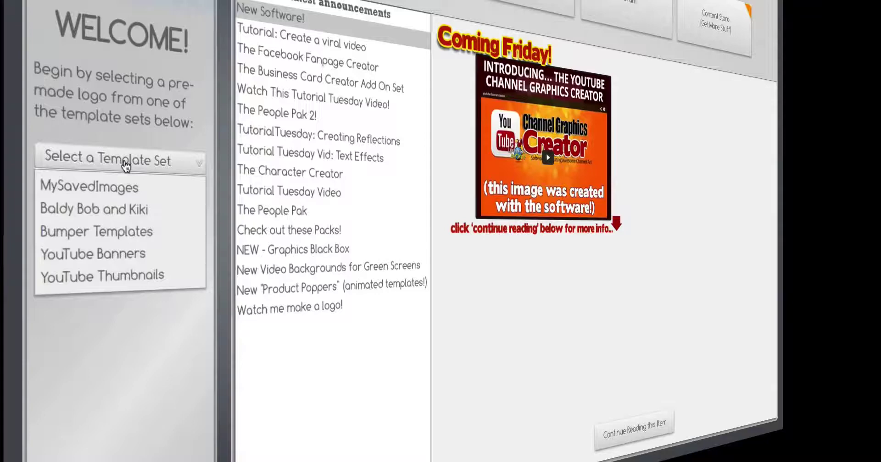
{"action": "left_click", "coordinate": [124, 254]}
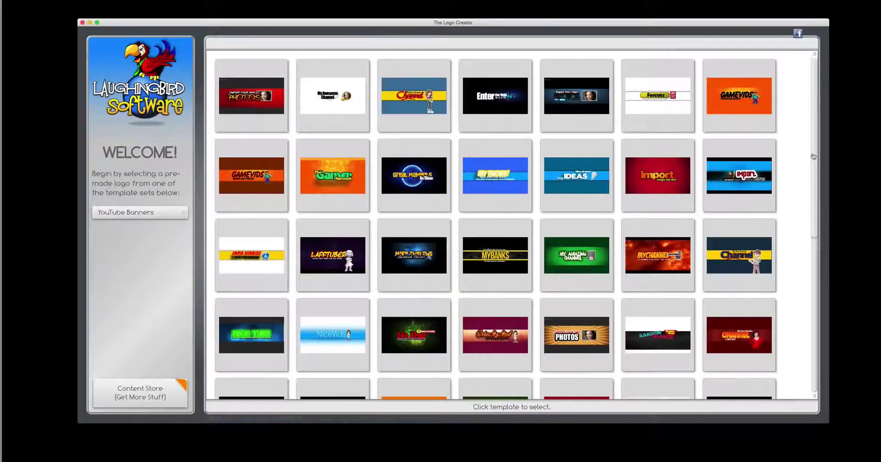
{"action": "left_click_drag", "start_coordinate": [813, 159], "coordinate": [818, 222]}
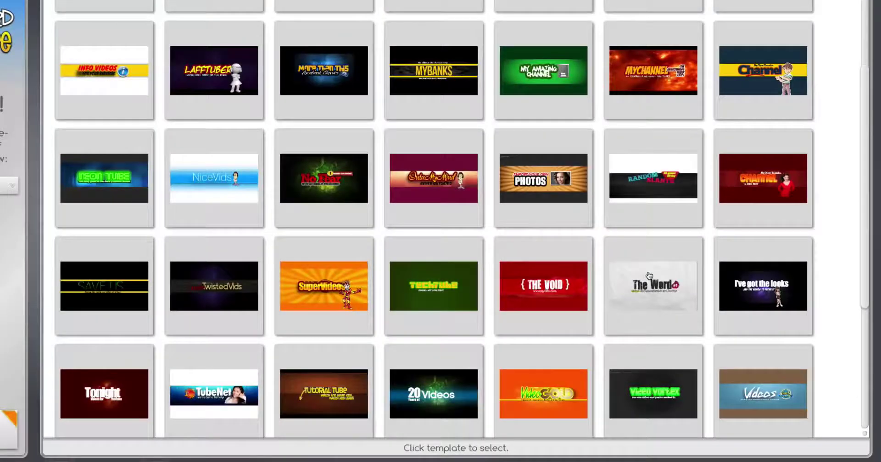
Step: Start a new design named '20videos' from the 20 Videos banner template
{"action": "left_click", "coordinate": [434, 402]}
{"action": "type", "text": "20"}
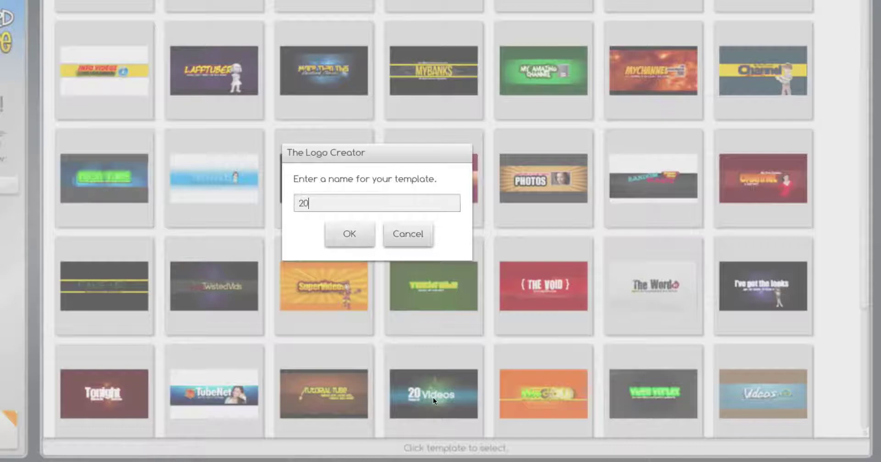
{"action": "type", "text": "videos"}
{"action": "left_click", "coordinate": [333, 237]}
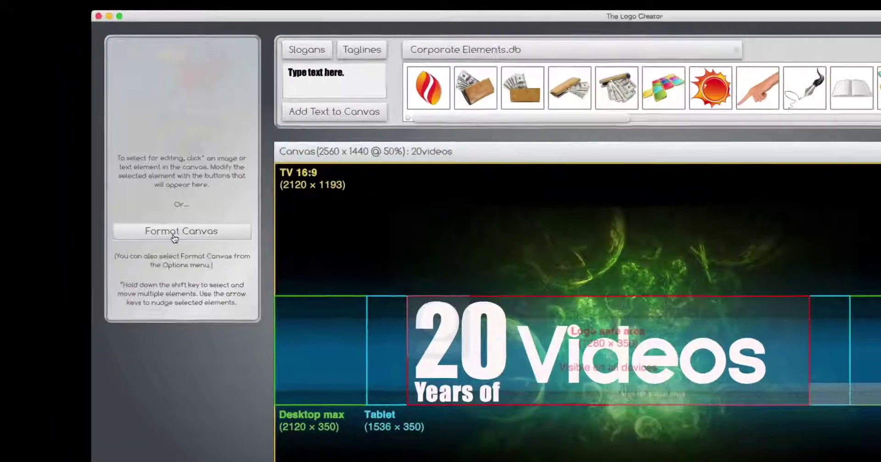
Step: Toggle the YouTube Guide in Format Canvas off and back on
{"action": "left_click", "coordinate": [103, 183]}
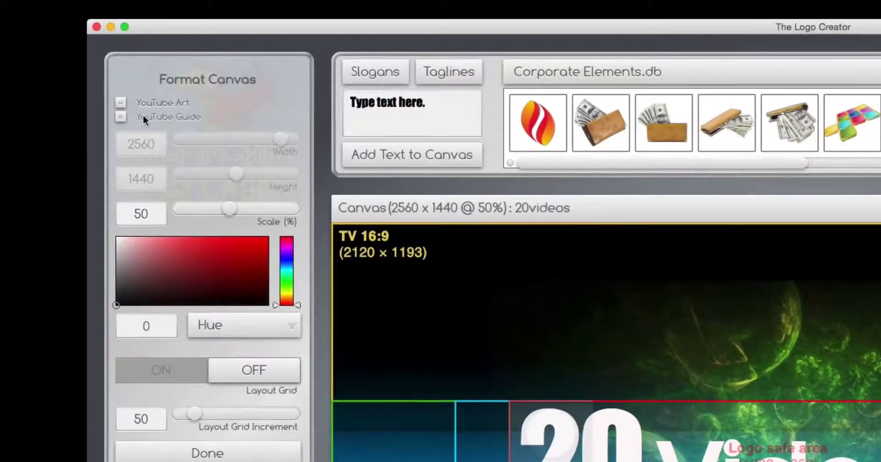
{"action": "left_click", "coordinate": [121, 117]}
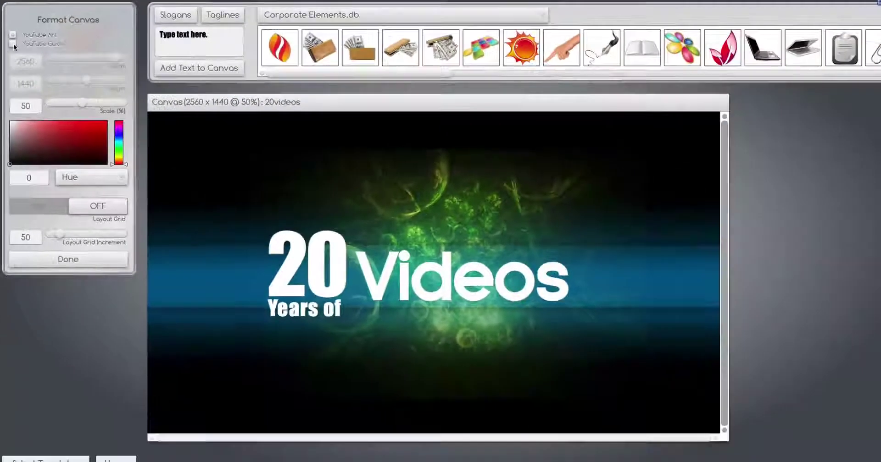
{"action": "left_click", "coordinate": [14, 45]}
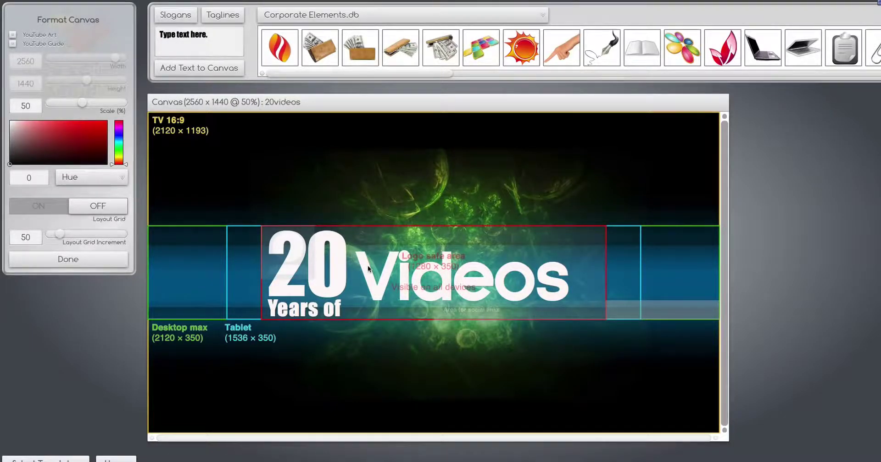
Step: Change the banner's 20 text to 30
{"action": "left_click", "coordinate": [289, 240]}
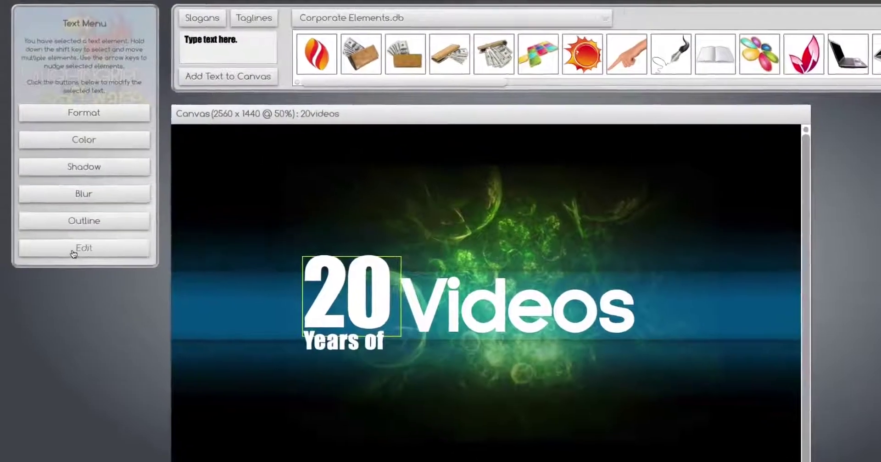
{"action": "left_click", "coordinate": [69, 225]}
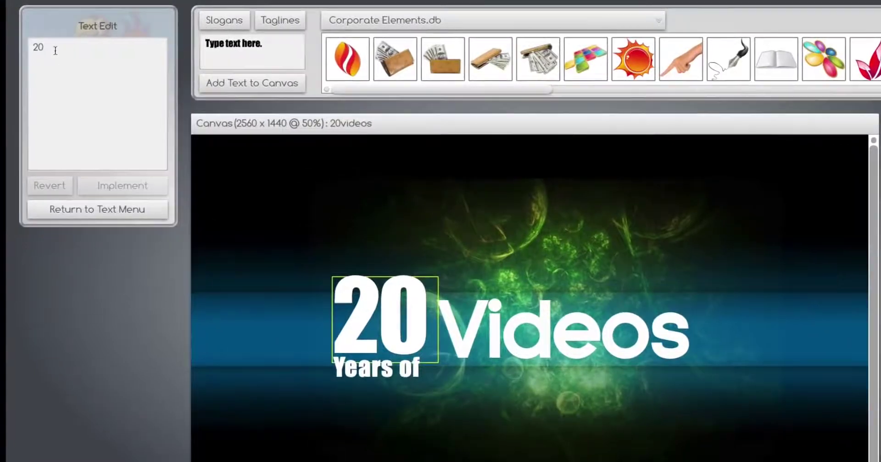
{"action": "left_click_drag", "start_coordinate": [55, 51], "coordinate": [22, 46]}
{"action": "type", "text": "30"}
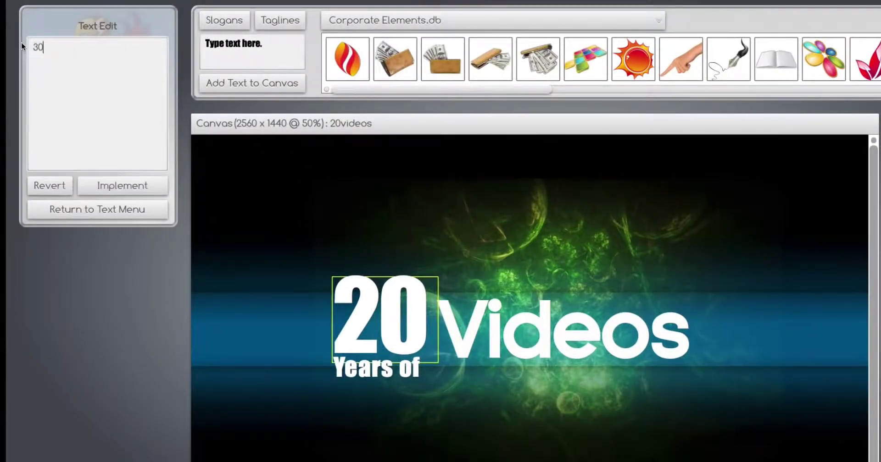
{"action": "left_click", "coordinate": [123, 187]}
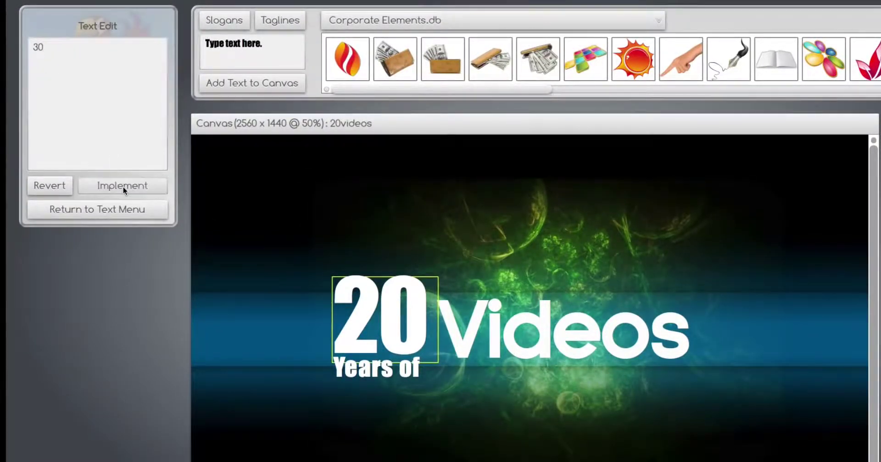
Step: Give the 30 the BADABB font and colour it yellow
{"action": "left_click", "coordinate": [104, 214]}
{"action": "left_click", "coordinate": [102, 126]}
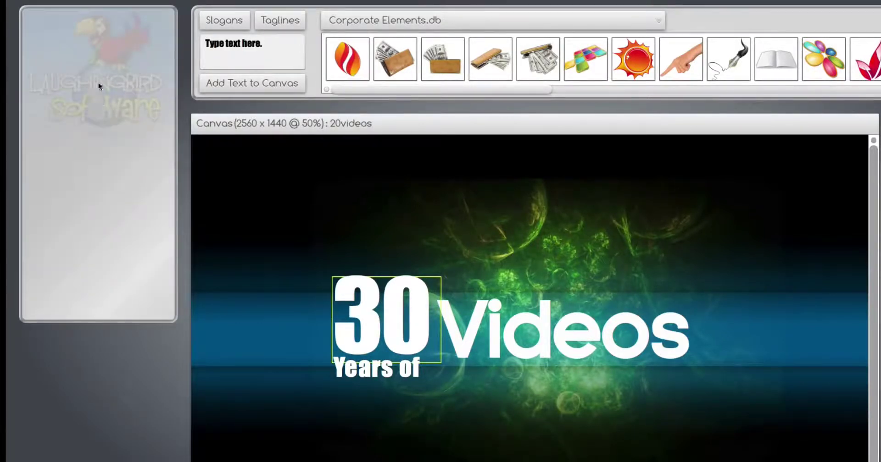
{"action": "left_click", "coordinate": [46, 127]}
{"action": "left_click", "coordinate": [87, 307]}
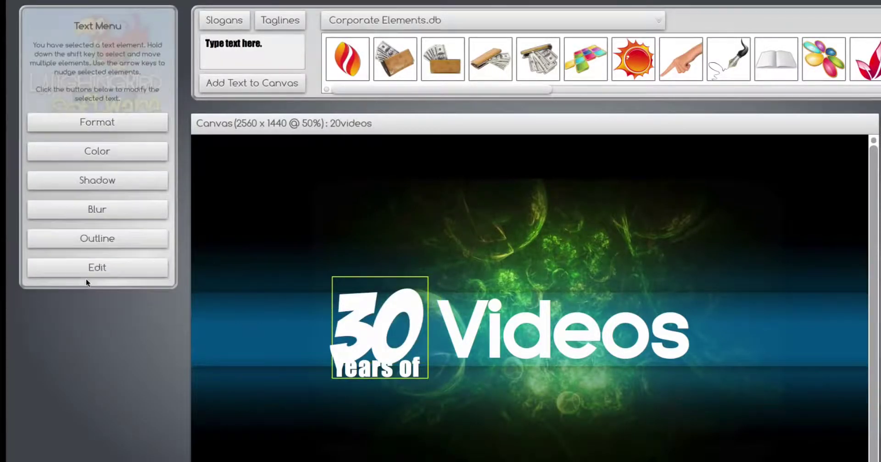
{"action": "left_click", "coordinate": [91, 149]}
{"action": "left_click_drag", "start_coordinate": [94, 130], "coordinate": [143, 98]}
{"action": "left_click_drag", "start_coordinate": [157, 129], "coordinate": [157, 142]}
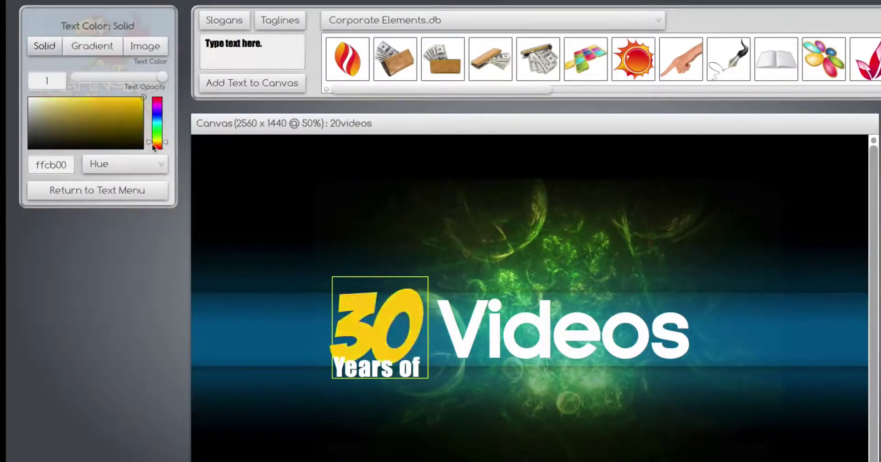
Step: Turn on a red outline around the 30 with strength 44
{"action": "left_click", "coordinate": [117, 190]}
{"action": "left_click", "coordinate": [98, 238]}
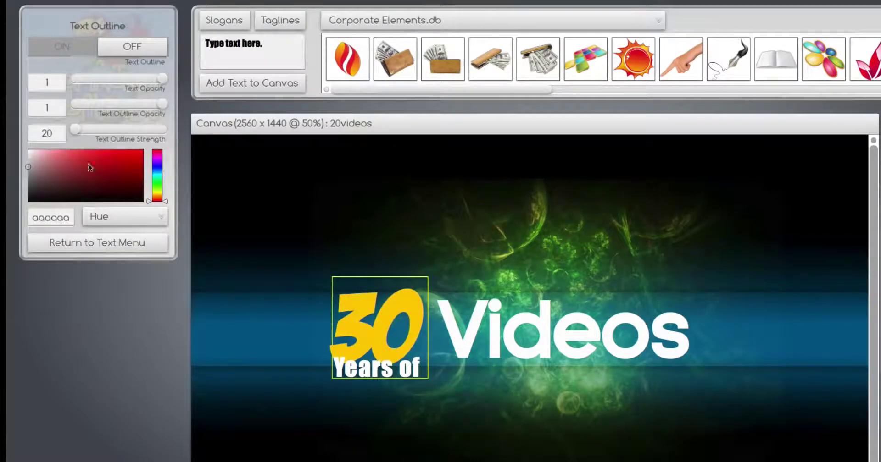
{"action": "left_click", "coordinate": [116, 47]}
{"action": "left_click_drag", "start_coordinate": [75, 130], "coordinate": [92, 131]}
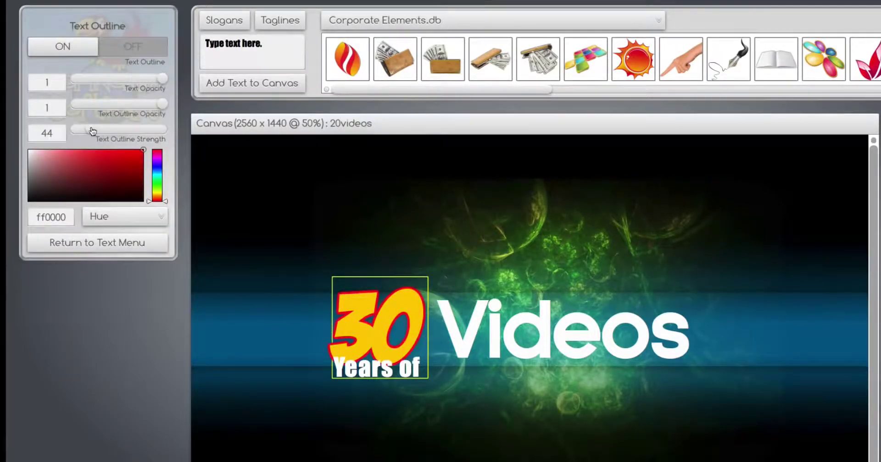
{"action": "left_click", "coordinate": [379, 370]}
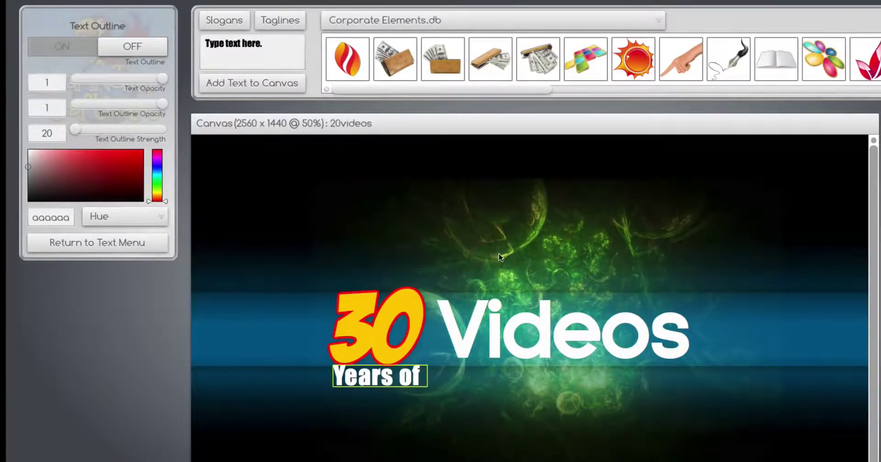
{"action": "left_click", "coordinate": [500, 257]}
Step: Delete the green background and add the fiery red Top Banner Backgrounds image
{"action": "left_click_drag", "start_coordinate": [510, 225], "coordinate": [464, 209]}
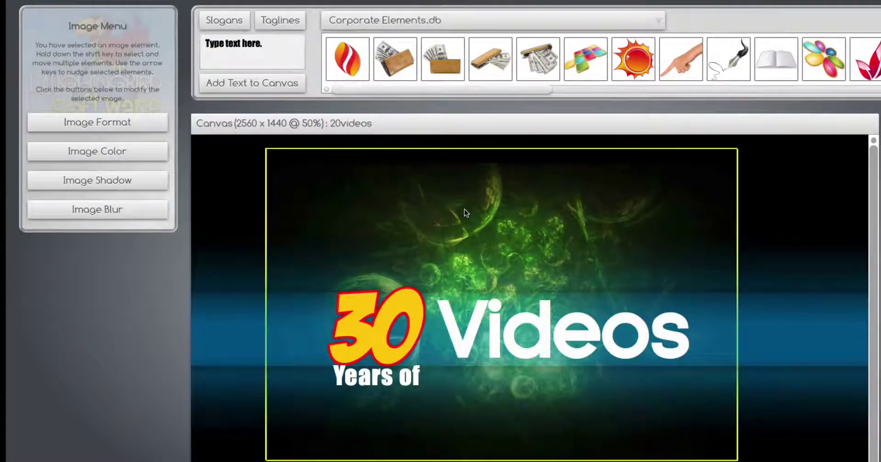
{"action": "key", "text": "Delete"}
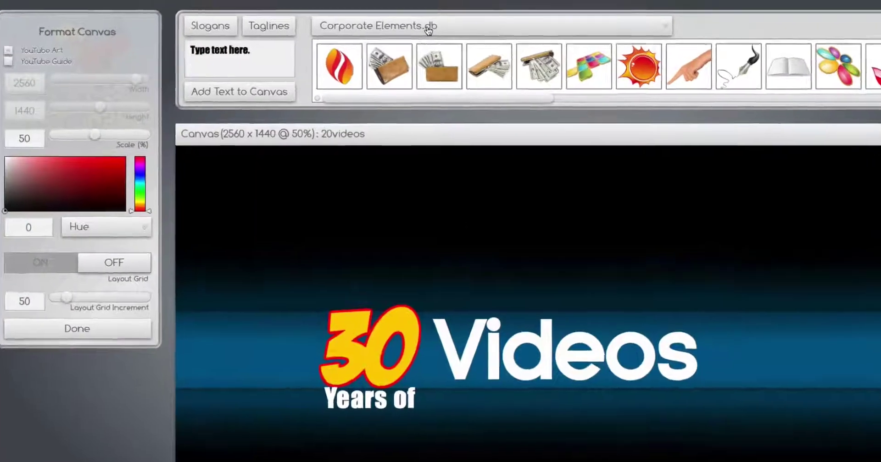
{"action": "left_click", "coordinate": [428, 29]}
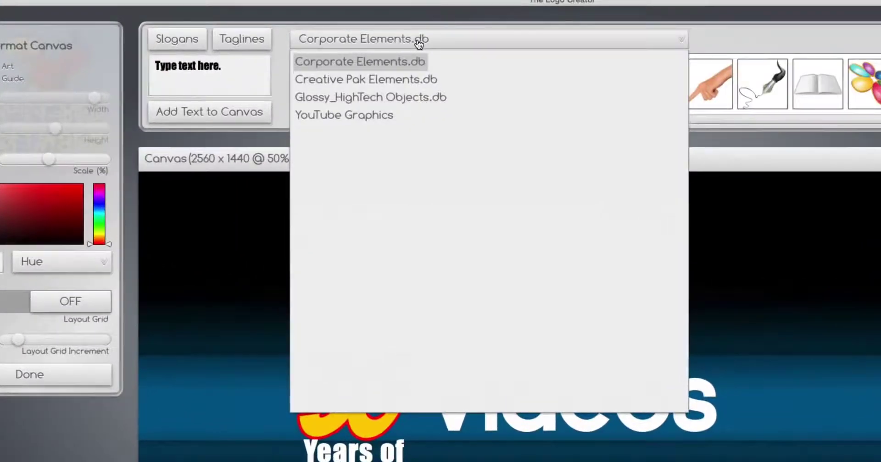
{"action": "left_click", "coordinate": [364, 93]}
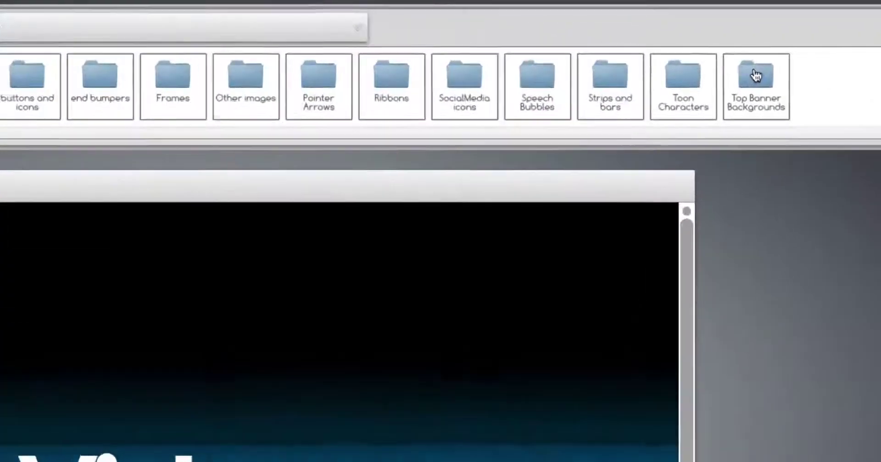
{"action": "left_click", "coordinate": [712, 63]}
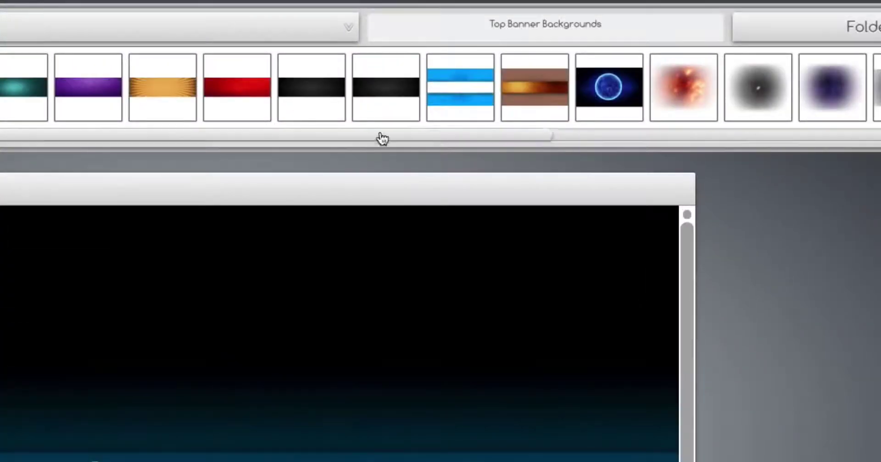
{"action": "left_click_drag", "start_coordinate": [383, 139], "coordinate": [658, 134]}
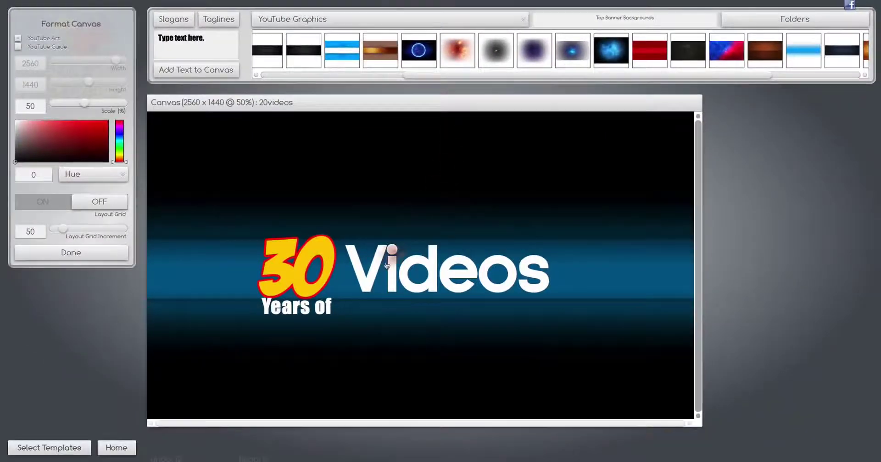
{"action": "left_click", "coordinate": [369, 273]}
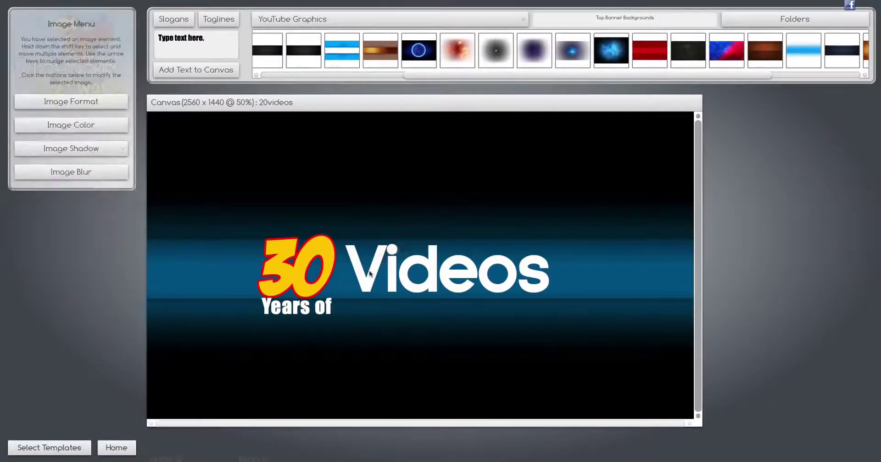
Step: Scale the fire image to 1.32 and send it behind the text
{"action": "left_click", "coordinate": [71, 102]}
{"action": "left_click_drag", "start_coordinate": [87, 61], "coordinate": [98, 62]}
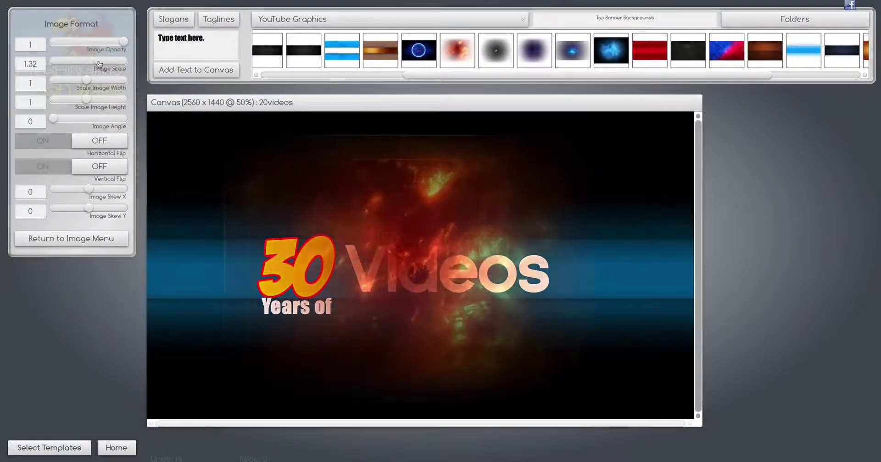
{"action": "left_click", "coordinate": [55, 5]}
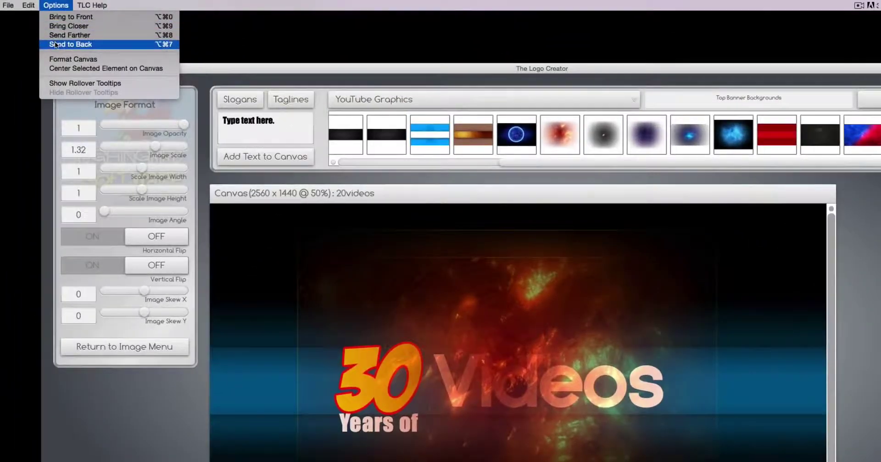
{"action": "left_click", "coordinate": [54, 45]}
Step: Show the YouTube guides and set the word Videos to the BADABB font
{"action": "left_click", "coordinate": [233, 207]}
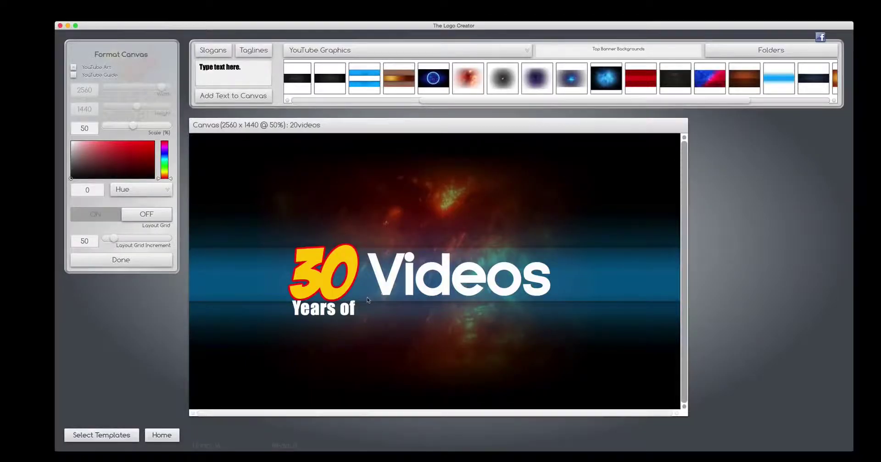
{"action": "left_click", "coordinate": [73, 75]}
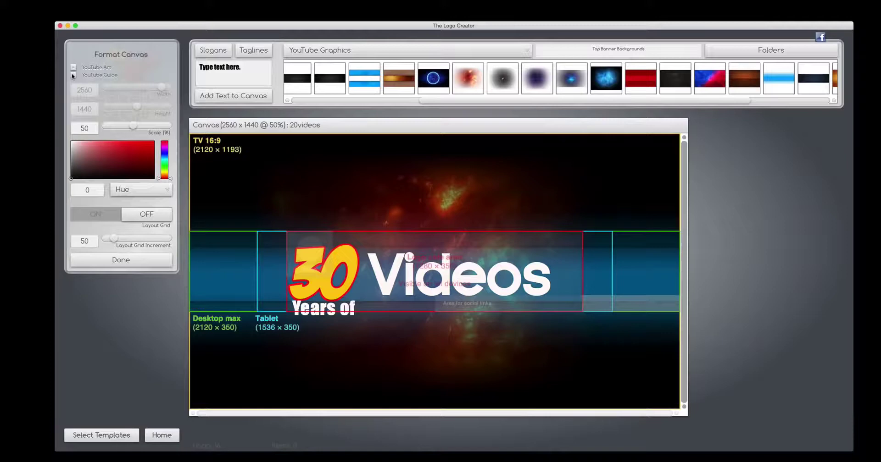
{"action": "left_click", "coordinate": [314, 282]}
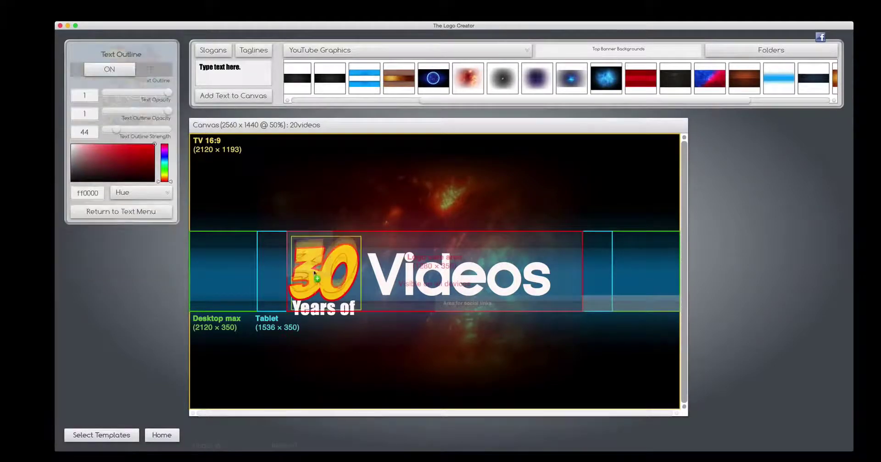
{"action": "left_click", "coordinate": [387, 294]}
{"action": "left_click", "coordinate": [121, 211]}
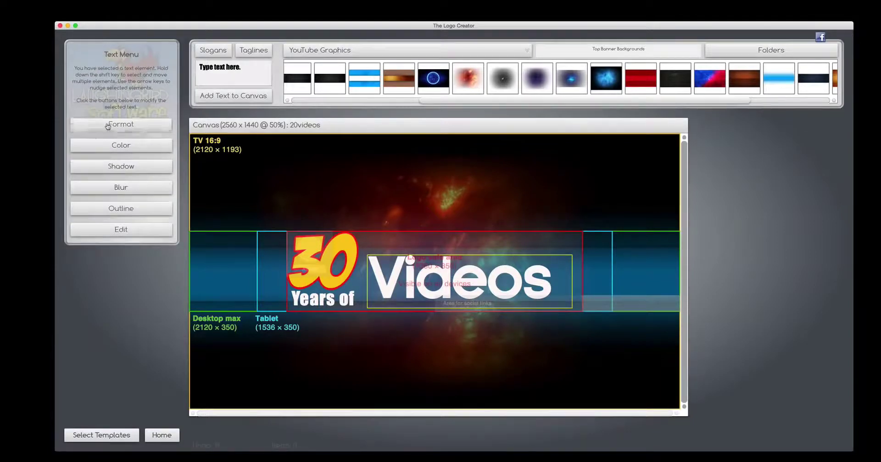
{"action": "left_click", "coordinate": [108, 125]}
{"action": "left_click", "coordinate": [98, 91]}
{"action": "left_click", "coordinate": [112, 198]}
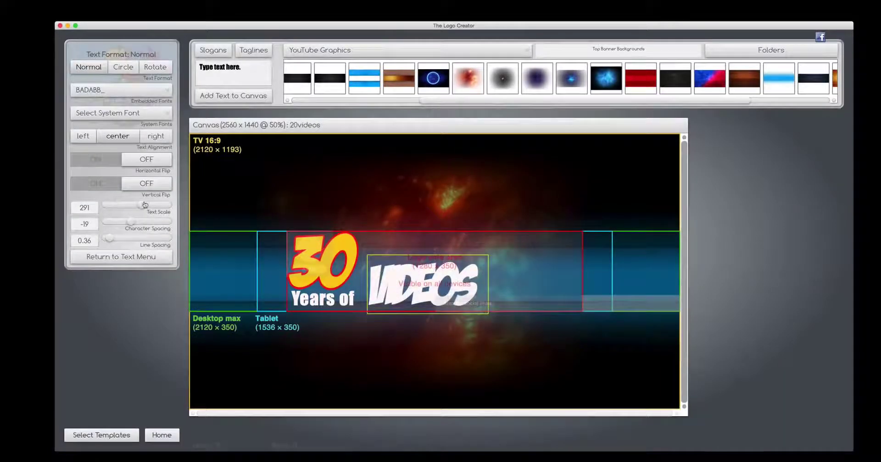
Step: Enlarge Videos, colour it yellow and tighten its character spacing
{"action": "mouse_move", "coordinate": [144, 204]}
{"action": "left_mouse_down"}
{"action": "mouse_move", "coordinate": [158, 205]}
{"action": "mouse_move", "coordinate": [137, 222]}
{"action": "left_mouse_up"}
{"action": "left_click", "coordinate": [120, 256]}
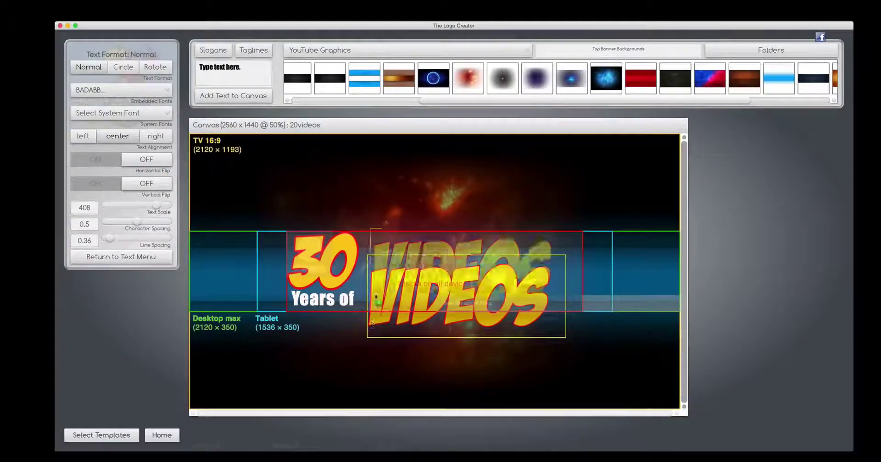
{"action": "left_click_drag", "start_coordinate": [360, 335], "coordinate": [363, 309]}
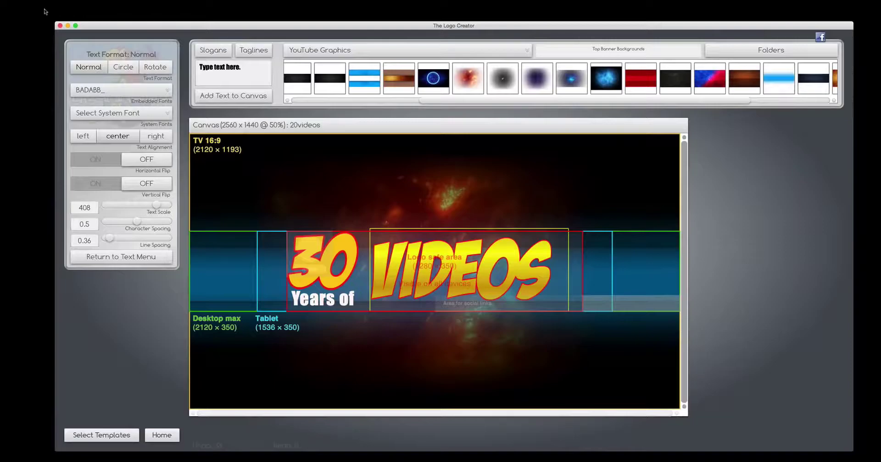
Step: Export the banner as a JPG and upload it as YouTube channel art
{"action": "left_click", "coordinate": [17, 13]}
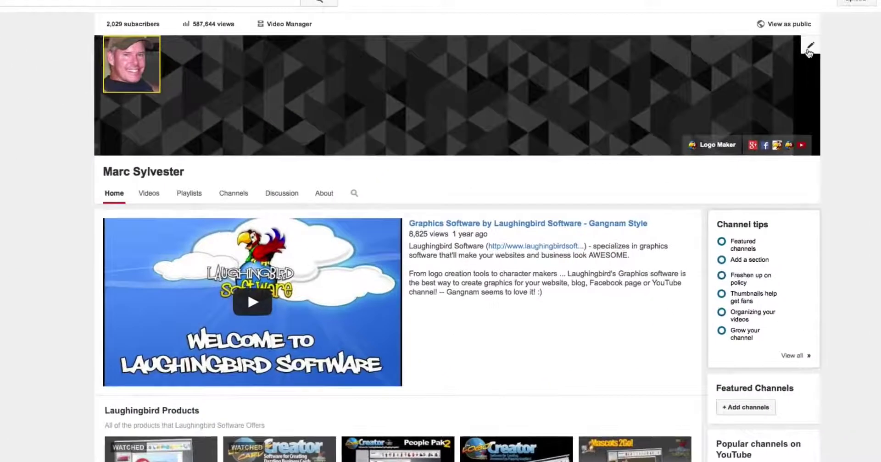
{"action": "left_click", "coordinate": [808, 52]}
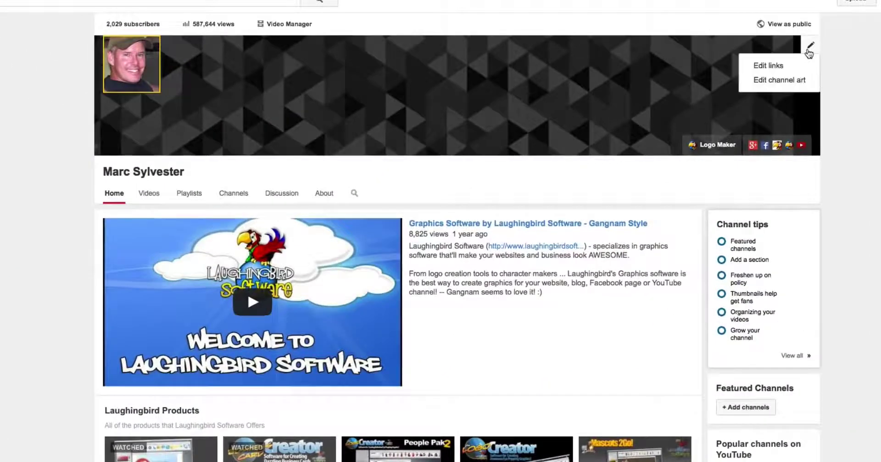
{"action": "left_click", "coordinate": [798, 81]}
{"action": "left_click", "coordinate": [136, 169]}
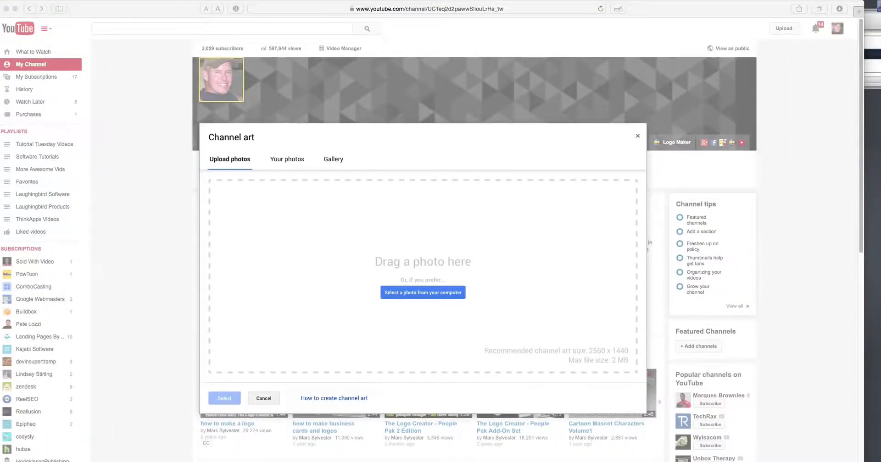
{"action": "left_click_drag", "start_coordinate": [165, 162], "coordinate": [397, 283]}
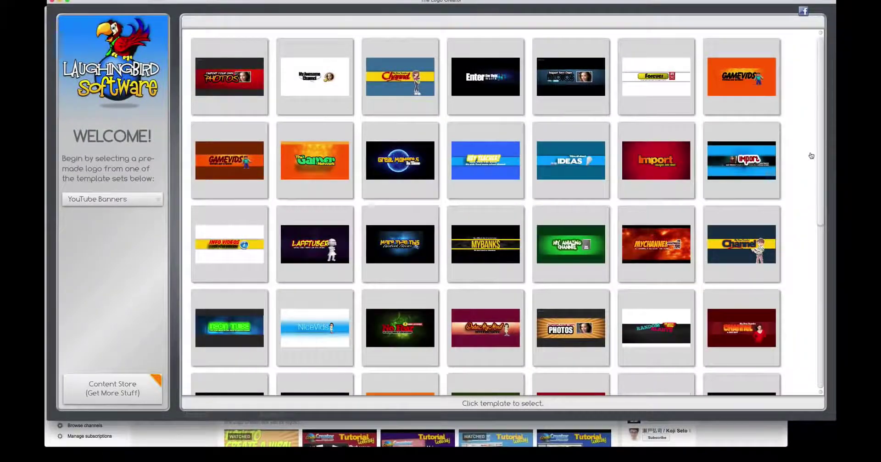
Step: Scroll the YouTube Banners grid down to the cartoon Channel template
{"action": "left_click_drag", "start_coordinate": [820, 153], "coordinate": [823, 168]}
{"action": "scroll", "coordinate": [822, 169], "scroll_direction": "down", "scroll_amount": 2}
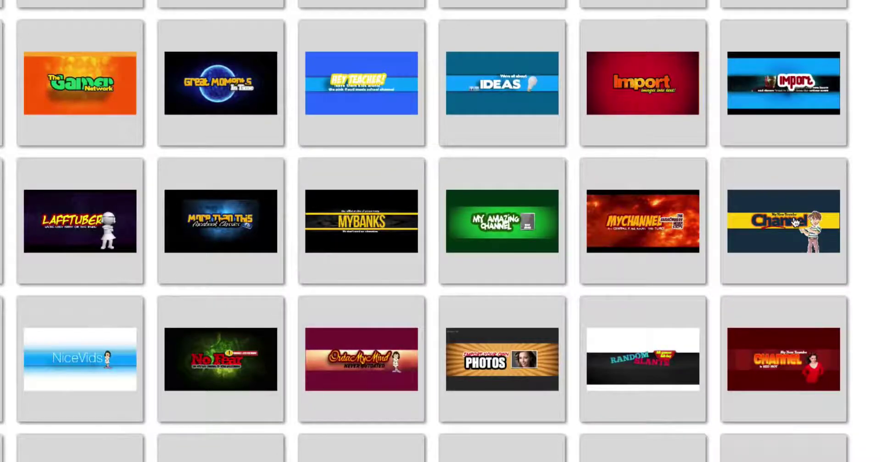
Step: Open the cartoon 'My New Youtube Channel' template and delete its character
{"action": "left_click", "coordinate": [795, 222]}
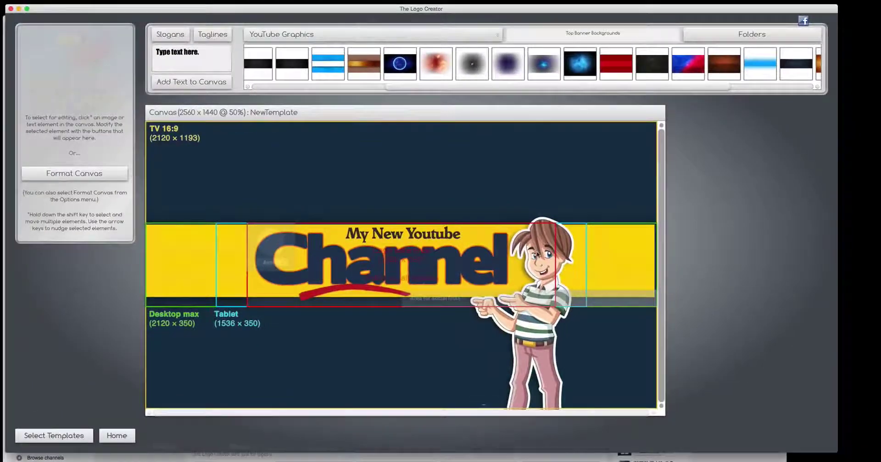
{"action": "left_click", "coordinate": [543, 257]}
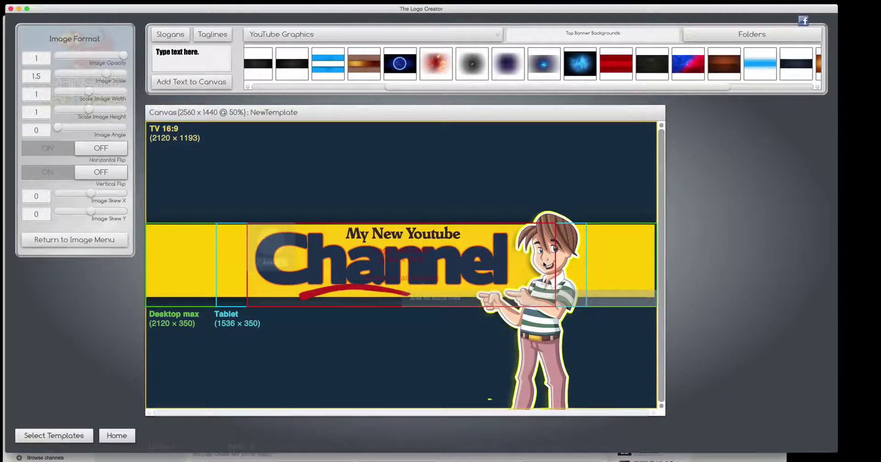
{"action": "left_click_drag", "start_coordinate": [544, 265], "coordinate": [526, 256]}
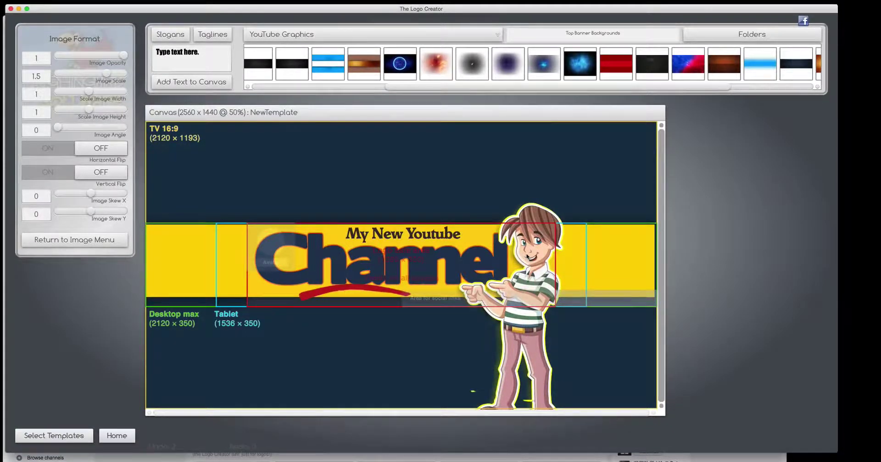
{"action": "key", "text": "Delete"}
Step: Import Teddy.jpg, place it on the banner's right side, enlarged and tilted
{"action": "left_click", "coordinate": [21, 8]}
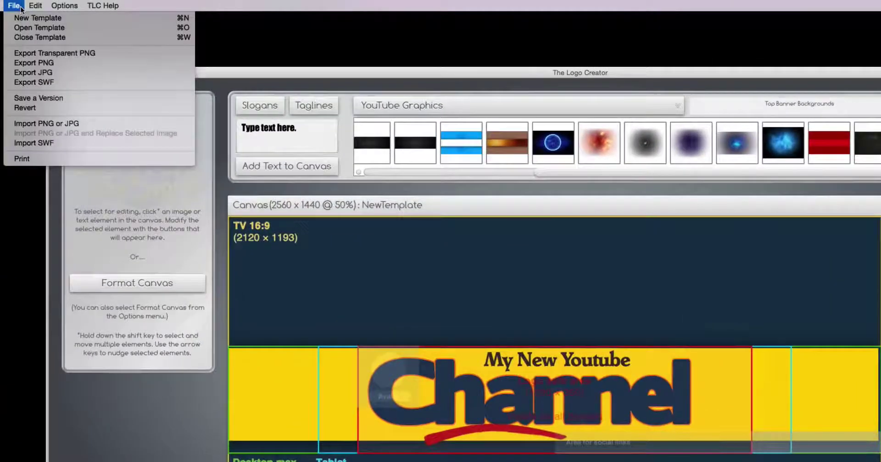
{"action": "left_click", "coordinate": [49, 122]}
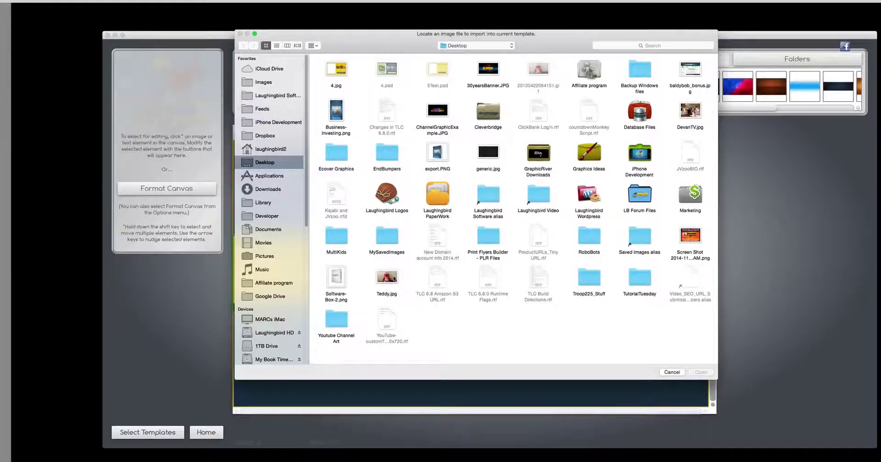
{"action": "double_click", "coordinate": [394, 278]}
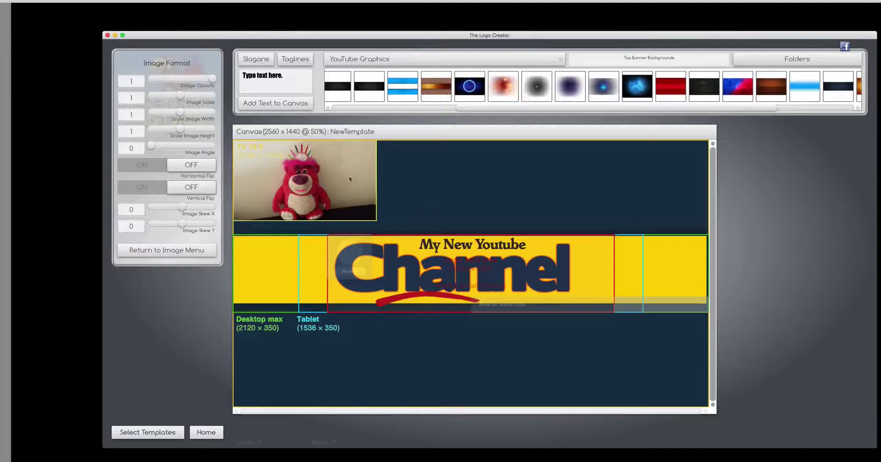
{"action": "left_click_drag", "start_coordinate": [323, 174], "coordinate": [604, 277]}
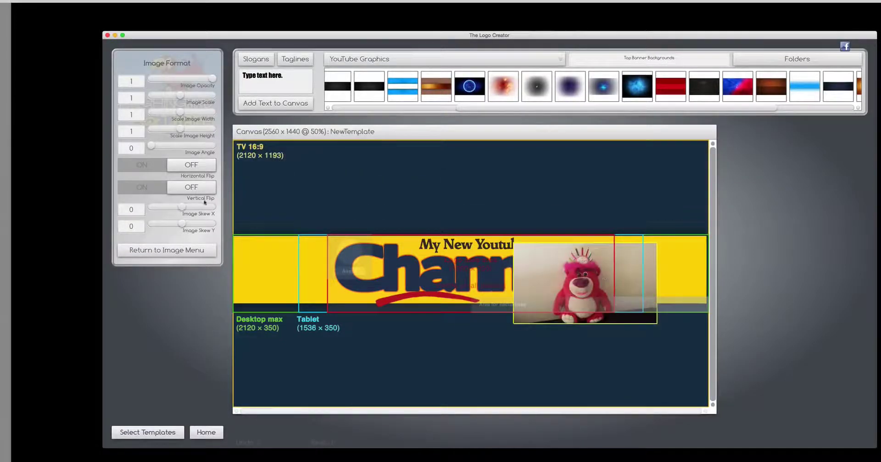
{"action": "left_click_drag", "start_coordinate": [170, 99], "coordinate": [178, 105]}
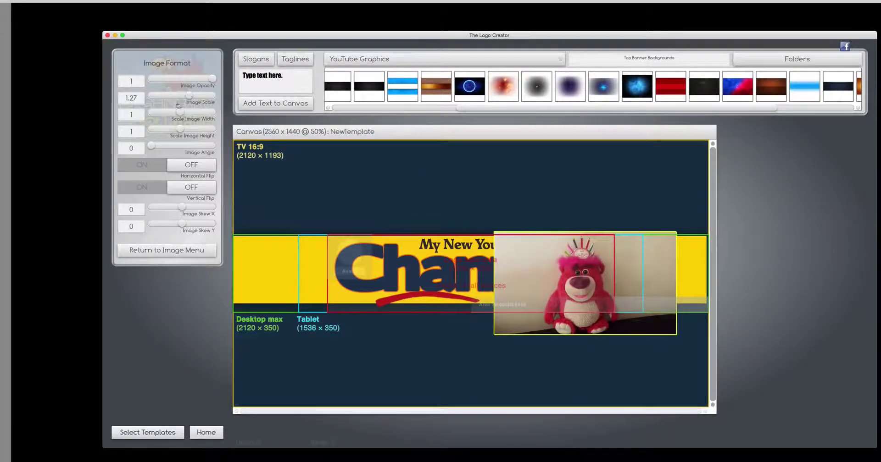
{"action": "left_click_drag", "start_coordinate": [152, 146], "coordinate": [207, 149]}
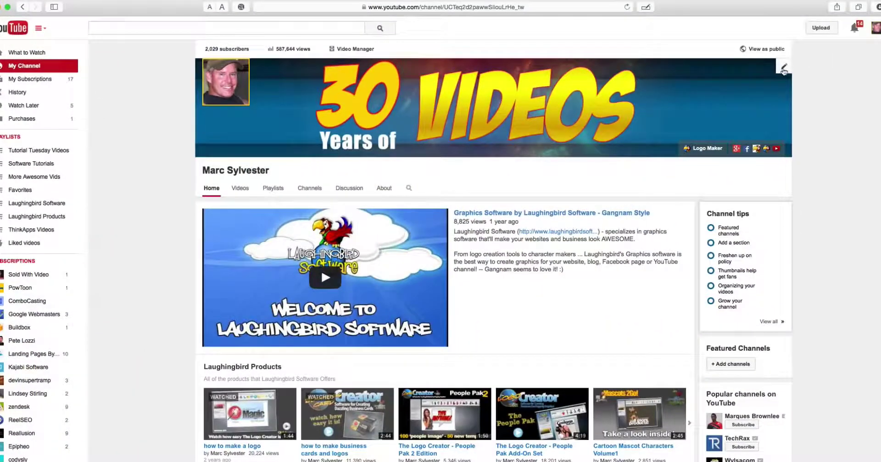
Step: Set the Teddy's Channel JPG as the YouTube channel art
{"action": "left_click", "coordinate": [784, 69]}
{"action": "left_click", "coordinate": [757, 95]}
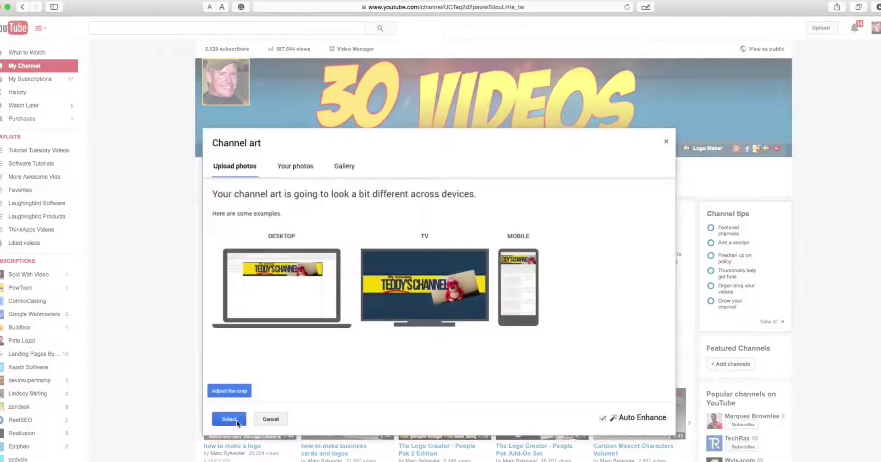
{"action": "left_click", "coordinate": [236, 420]}
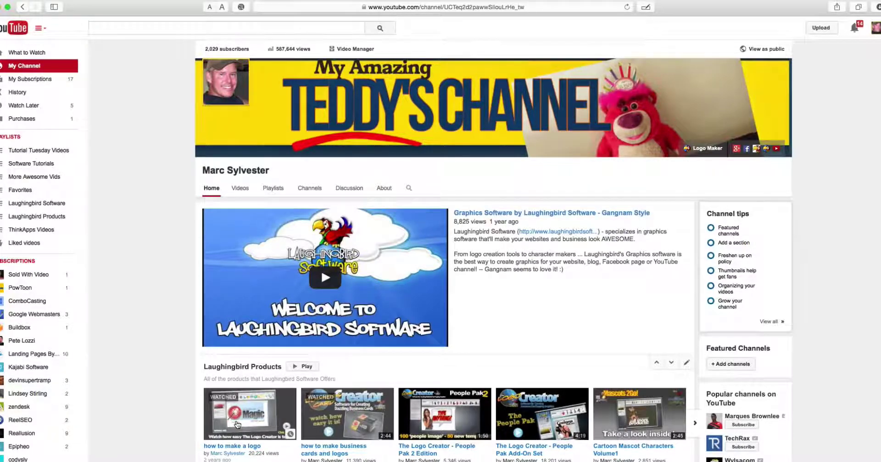
{"action": "scroll", "coordinate": [236, 424], "scroll_direction": "down", "scroll_amount": 2}
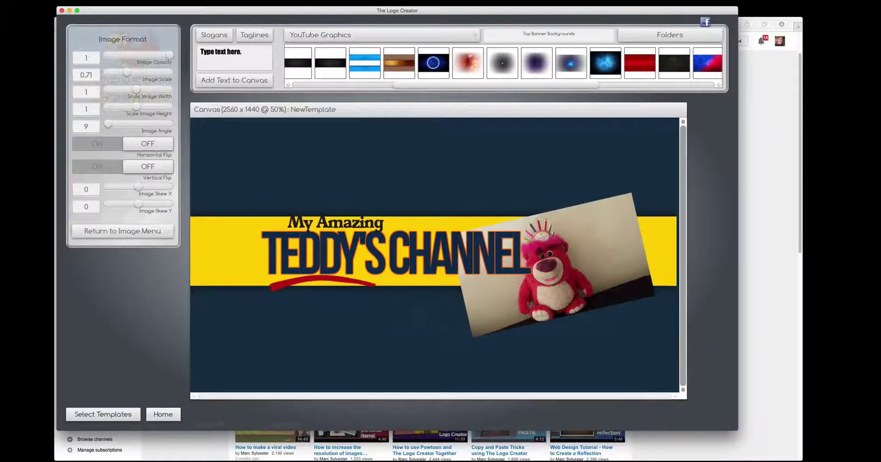
Step: Switch to the YouTube Thumbnails template set and scroll through its designs
{"action": "left_click", "coordinate": [94, 415]}
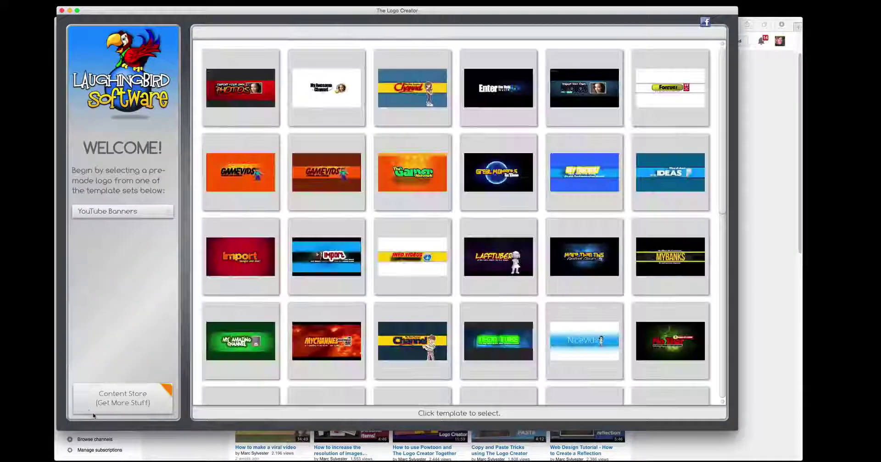
{"action": "left_click", "coordinate": [110, 212]}
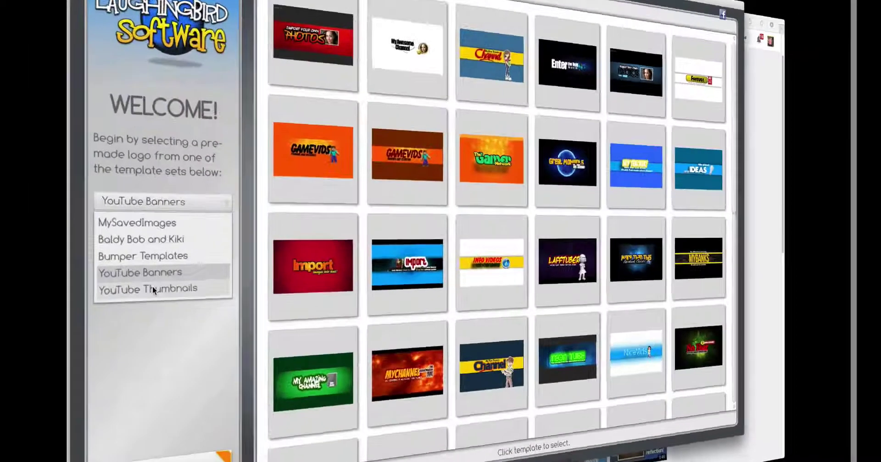
{"action": "left_click", "coordinate": [110, 270]}
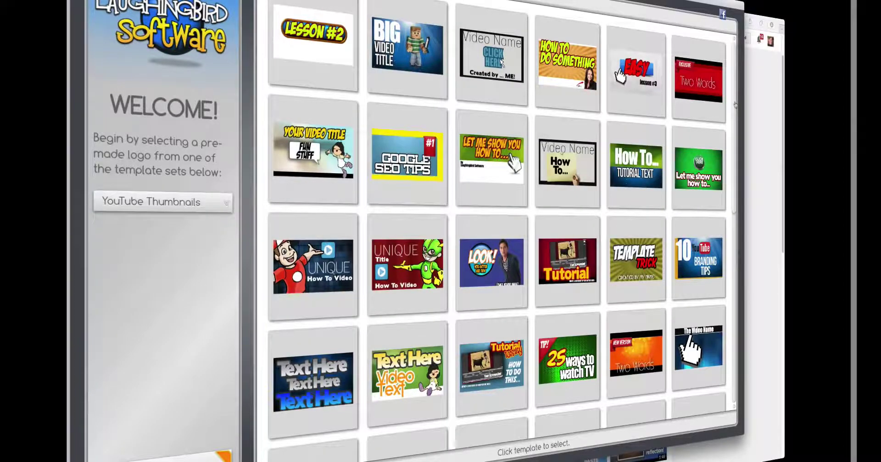
{"action": "scroll", "coordinate": [736, 106], "scroll_direction": "down", "scroll_amount": 3}
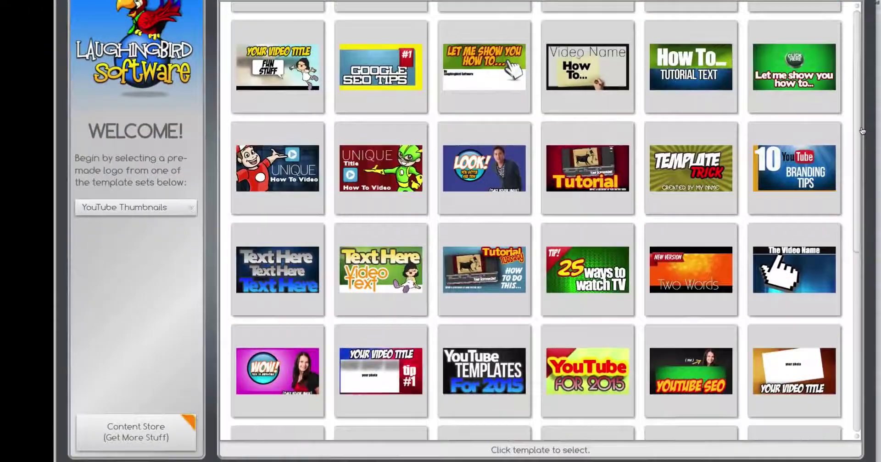
{"action": "left_click_drag", "start_coordinate": [861, 131], "coordinate": [860, 289]}
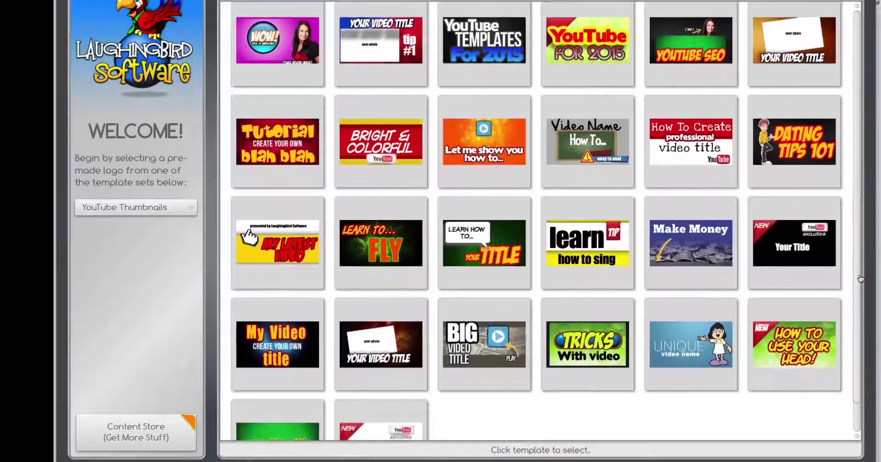
{"action": "scroll", "coordinate": [855, 257], "scroll_direction": "up", "scroll_amount": 3}
{"action": "scroll", "coordinate": [851, 220], "scroll_direction": "up", "scroll_amount": 4}
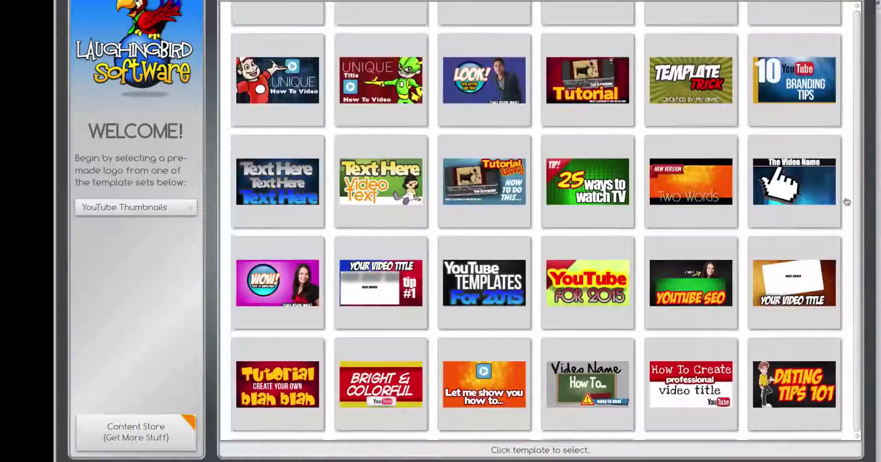
{"action": "scroll", "coordinate": [847, 189], "scroll_direction": "up", "scroll_amount": 3}
{"action": "scroll", "coordinate": [846, 185], "scroll_direction": "up", "scroll_amount": 1}
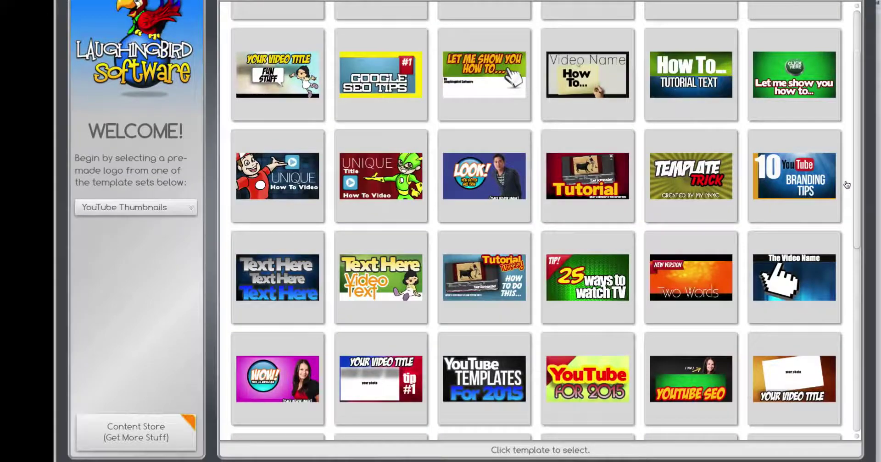
{"action": "scroll", "coordinate": [846, 185], "scroll_direction": "up", "scroll_amount": 3}
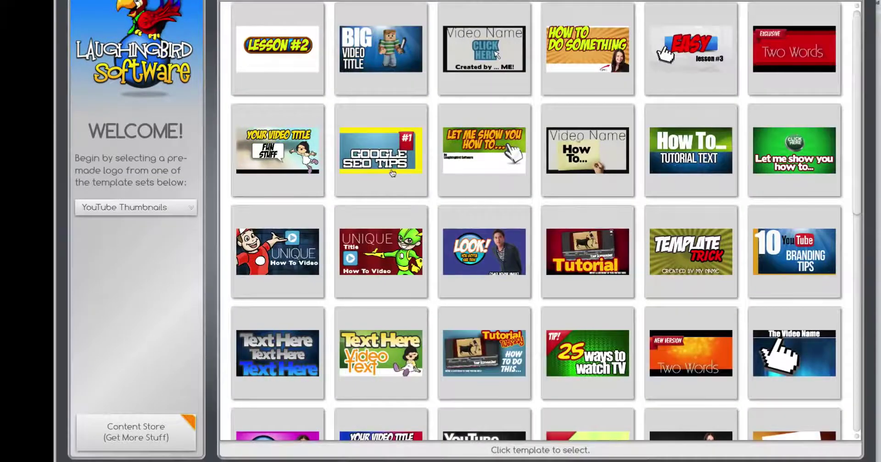
Step: Open the 'Let me show you how to' thumbnail and replace its byline with MAKE POPCORN
{"action": "left_click", "coordinate": [442, 183]}
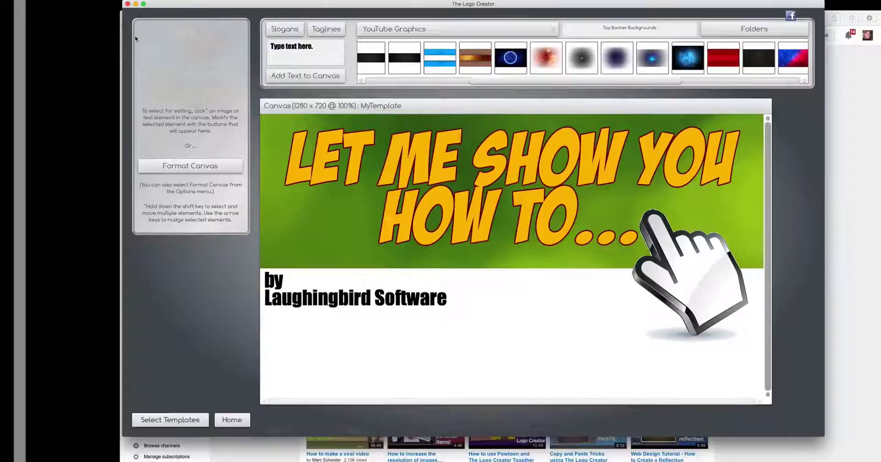
{"action": "left_click", "coordinate": [397, 303]}
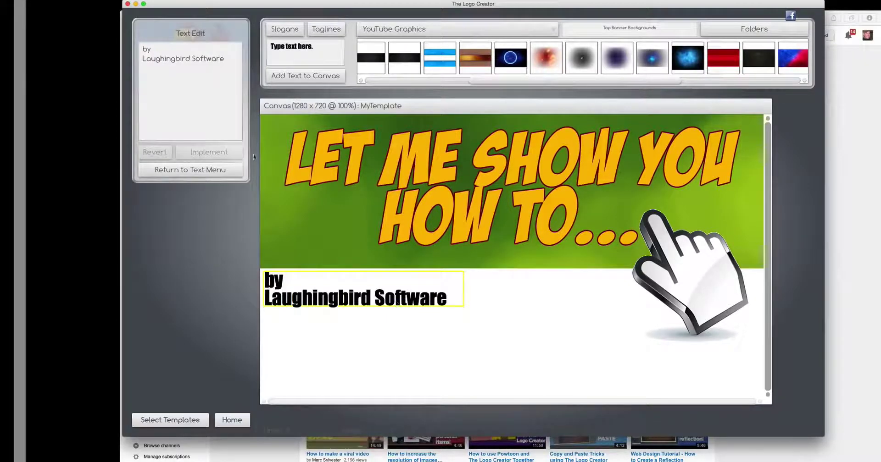
{"action": "key", "text": "super+a"}
{"action": "type", "text": "MAKE POPCORN"}
{"action": "left_click", "coordinate": [201, 151]}
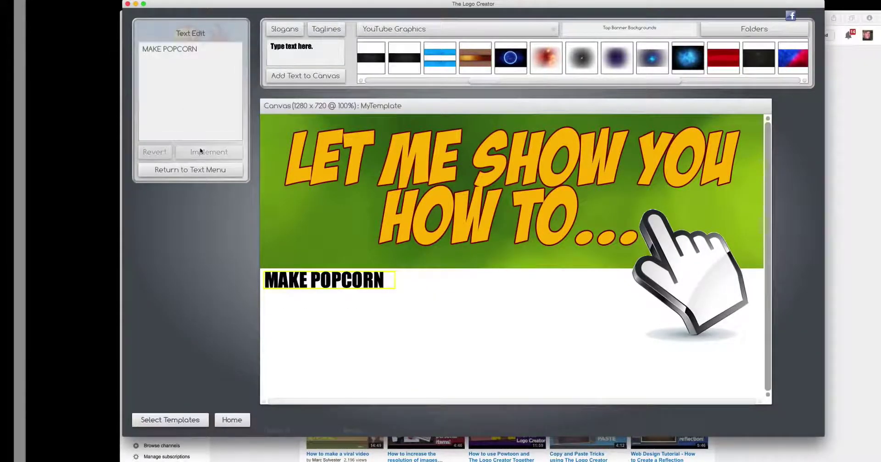
Step: Enlarge MAKE POPCORN to fill the white area and export the thumbnail as JPG
{"action": "left_click", "coordinate": [200, 169]}
{"action": "left_click", "coordinate": [737, 404]}
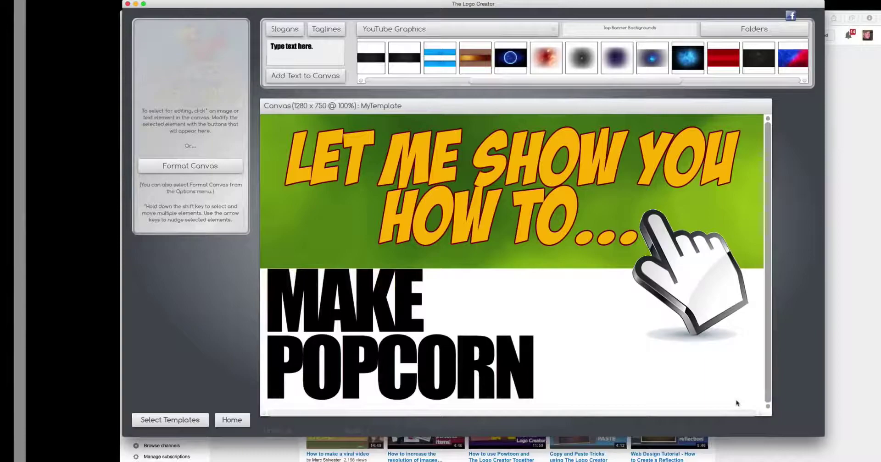
{"action": "left_click", "coordinate": [105, 1]}
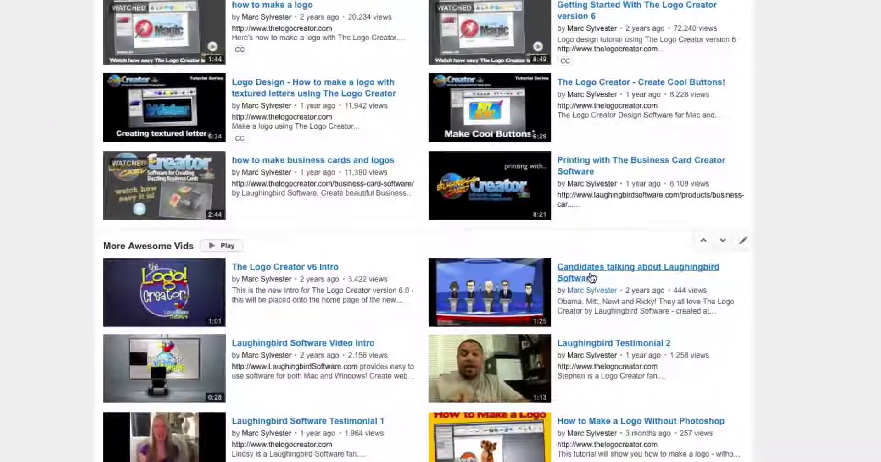
Step: Upload the MAKE POPCORN JPG as the 'Candidates talking about Laughingbird Software' custom thumbnail and save
{"action": "left_click", "coordinate": [613, 294]}
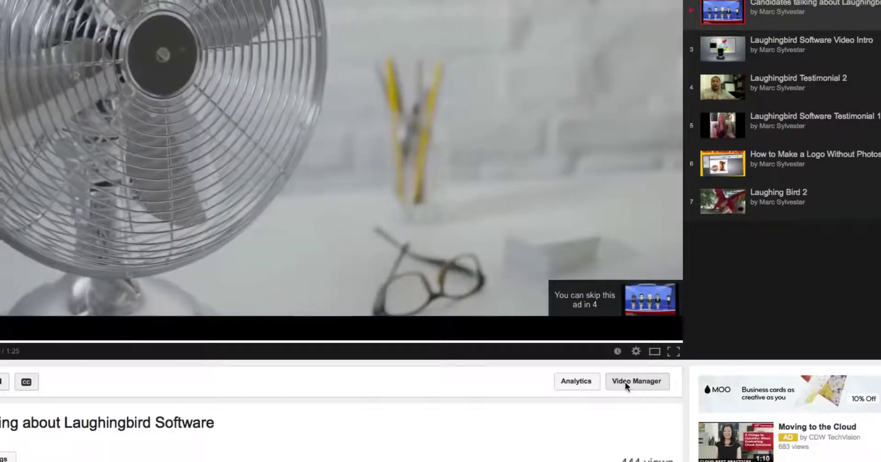
{"action": "left_click", "coordinate": [627, 387]}
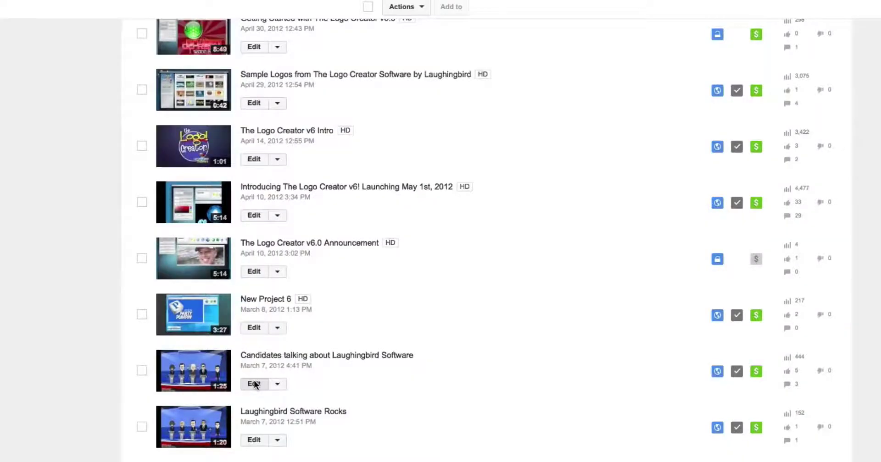
{"action": "left_click", "coordinate": [254, 384]}
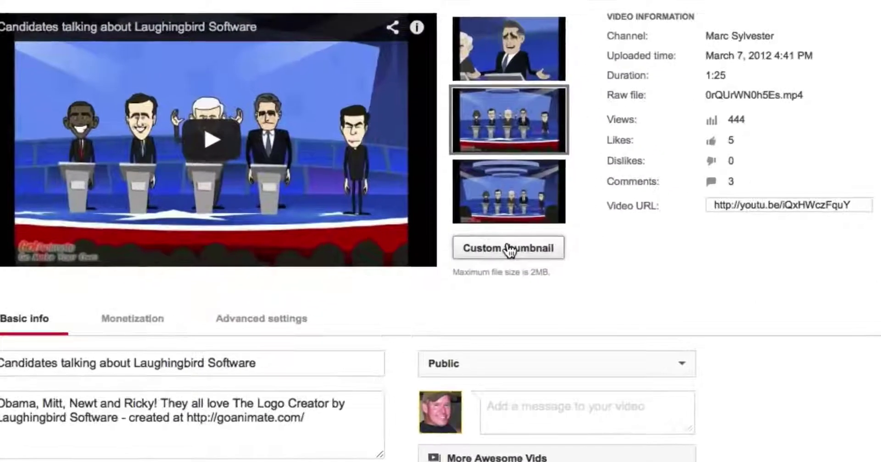
{"action": "left_click", "coordinate": [510, 249]}
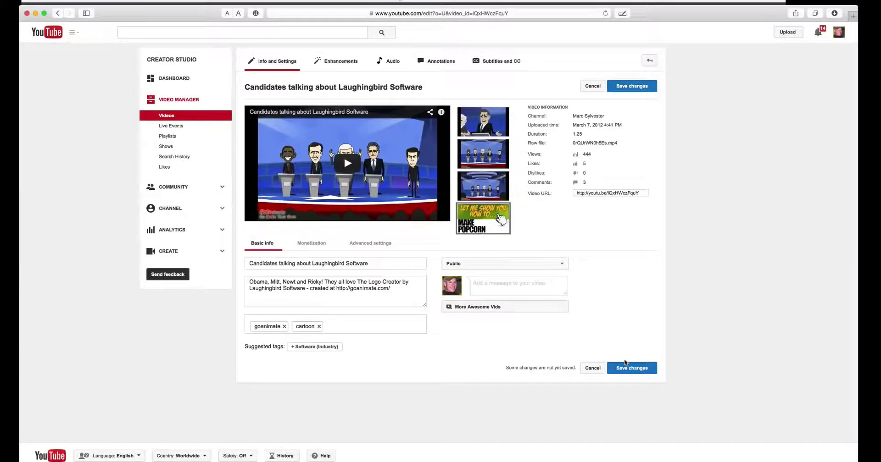
{"action": "left_click", "coordinate": [627, 369]}
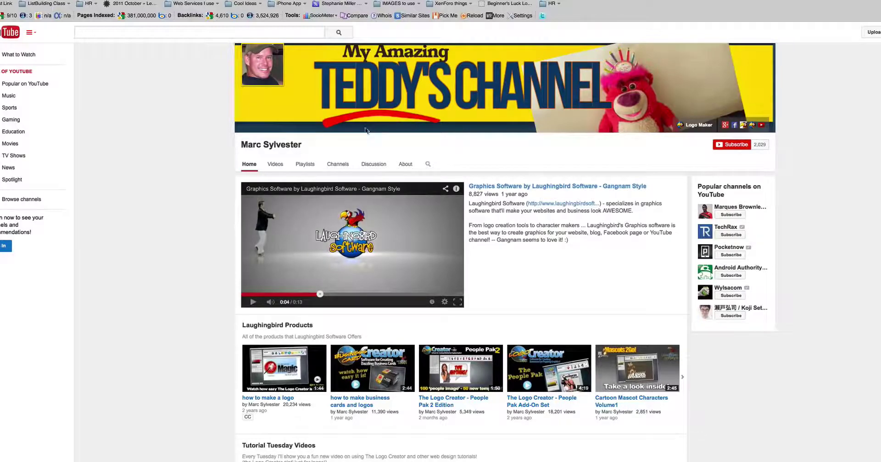
Step: Find the Candidates video showing its MAKE POPCORN thumbnail and open its sharing options
{"action": "scroll", "coordinate": [183, 261], "scroll_direction": "down", "scroll_amount": 1}
{"action": "scroll", "coordinate": [184, 261], "scroll_direction": "down", "scroll_amount": 2}
{"action": "scroll", "coordinate": [184, 261], "scroll_direction": "down", "scroll_amount": 3}
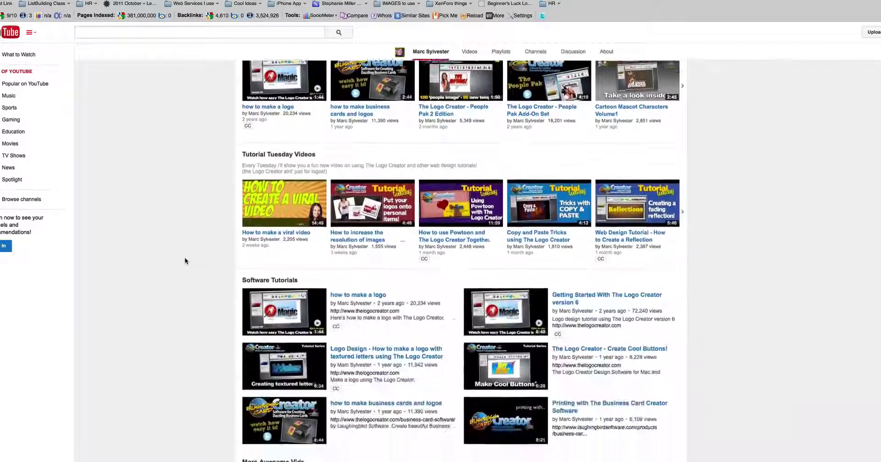
{"action": "scroll", "coordinate": [185, 261], "scroll_direction": "down", "scroll_amount": 2}
{"action": "scroll", "coordinate": [186, 259], "scroll_direction": "down", "scroll_amount": 2}
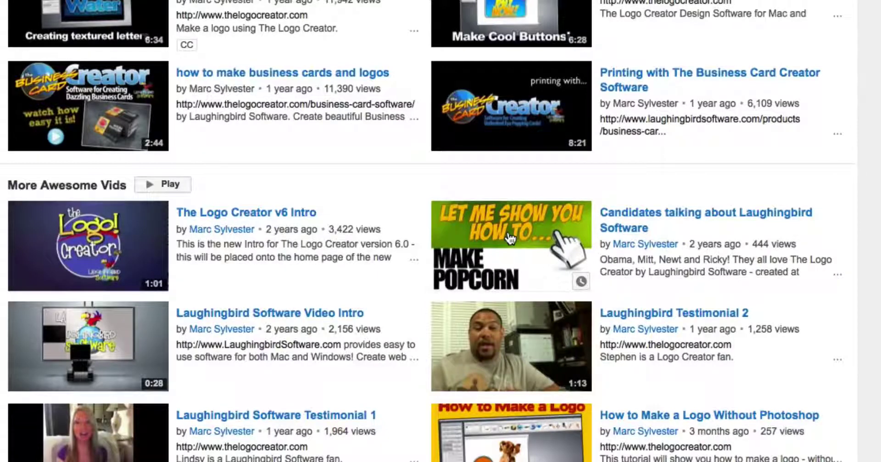
{"action": "mouse_move", "coordinate": [705, 213]}
{"action": "left_click", "coordinate": [653, 214]}
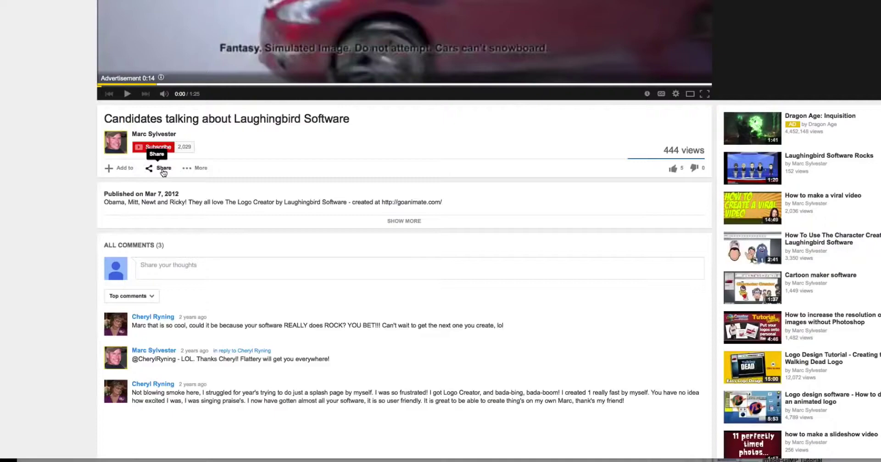
{"action": "left_click", "coordinate": [164, 170]}
Step: Paste the Candidates video's embed code into the Custom HTML box and check the live page
{"action": "left_click", "coordinate": [159, 198]}
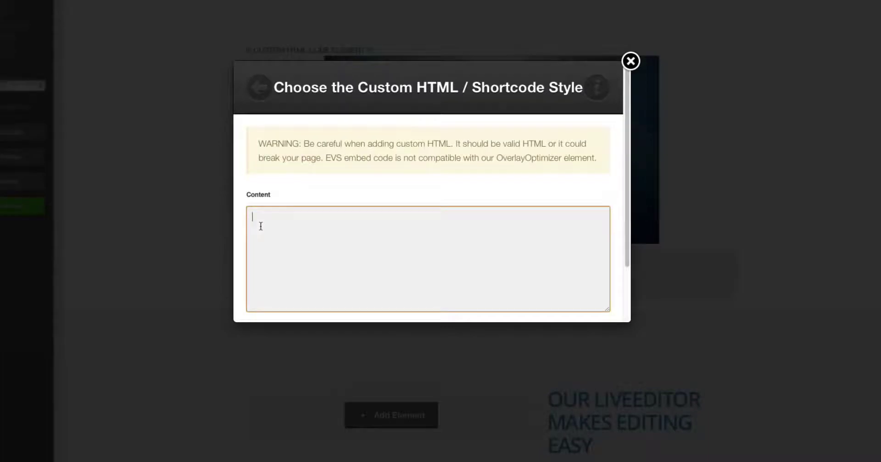
{"action": "type", "text": "<center><iframe width=\"640\" height=\"360\" src=\"//www.youtube.com/embed/iQxHWczFquY\" frameborder=\"0\" allowfullscreen></iframe></center></center>"}
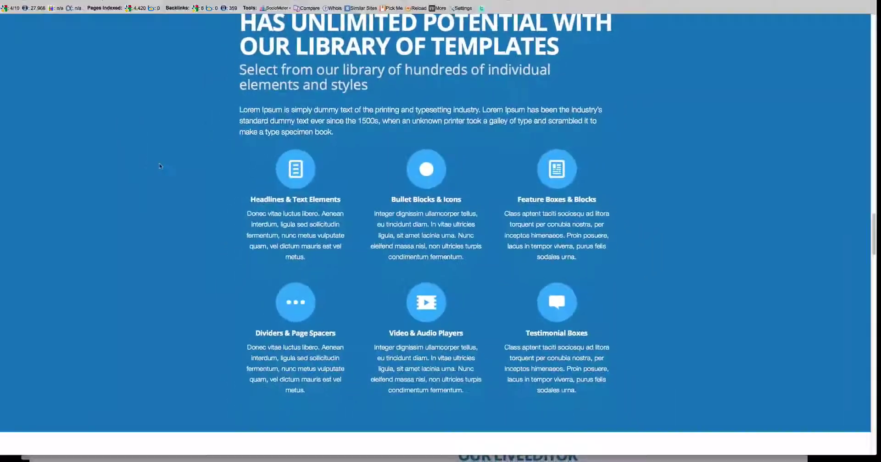
{"action": "scroll", "coordinate": [187, 197], "scroll_direction": "down", "scroll_amount": 5}
{"action": "scroll", "coordinate": [186, 197], "scroll_direction": "down", "scroll_amount": 3}
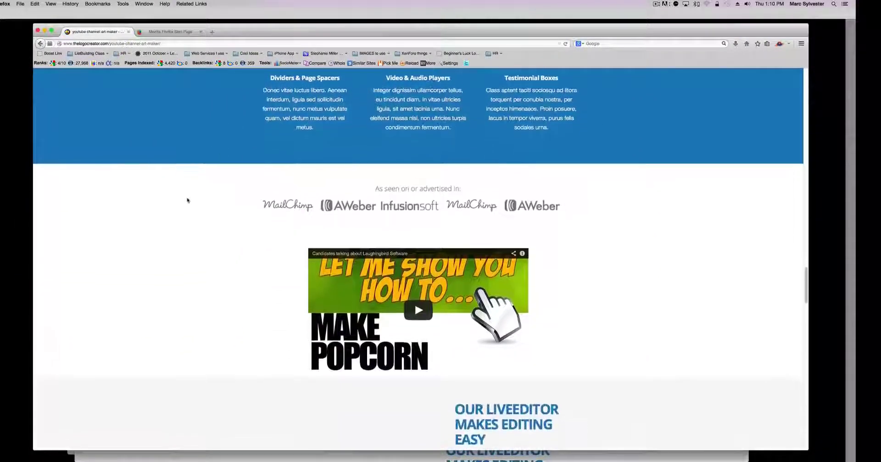
{"action": "scroll", "coordinate": [186, 198], "scroll_direction": "down", "scroll_amount": 5}
{"action": "left_click", "coordinate": [151, 43]}
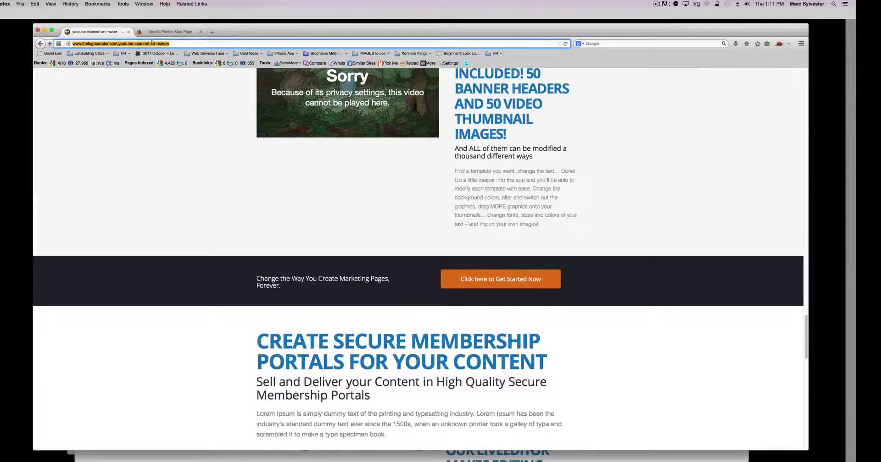
Step: Search Google for 'green screen backgrounds' and open the Green Screen Backgrounds YouTube result
{"action": "type", "text": "green screen backgrounds"}
{"action": "key", "text": "Return"}
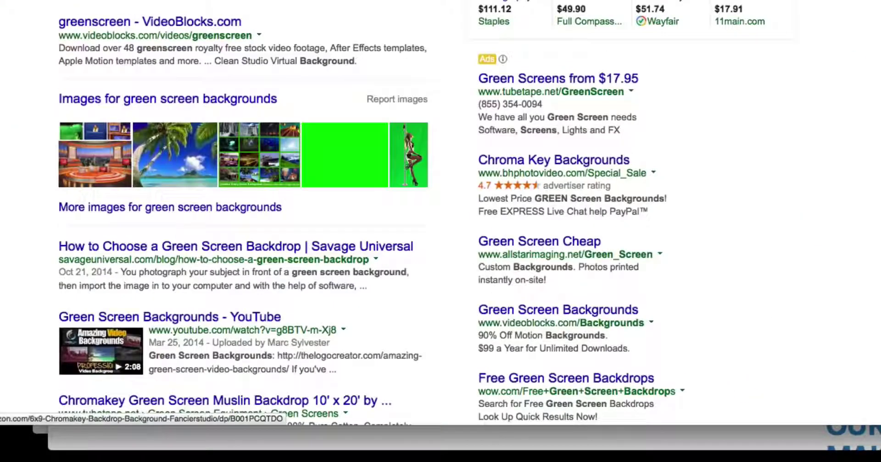
{"action": "scroll", "coordinate": [22, 59], "scroll_direction": "down", "scroll_amount": 2}
{"action": "scroll", "coordinate": [22, 59], "scroll_direction": "down", "scroll_amount": 3}
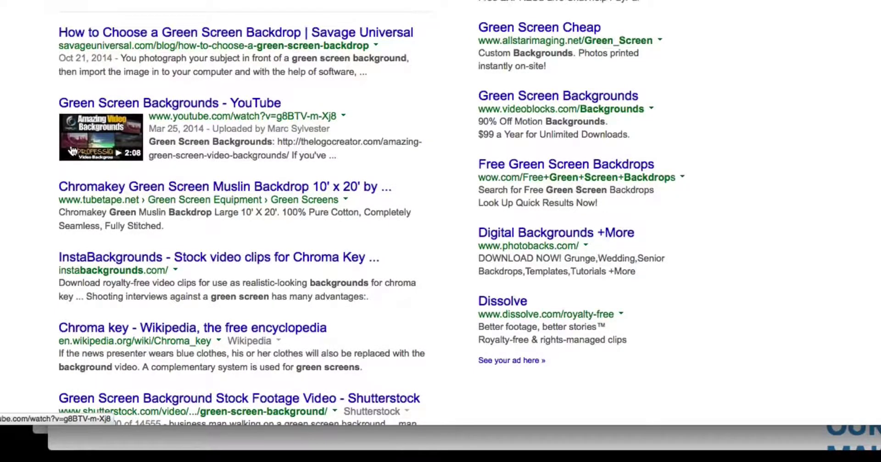
{"action": "left_click", "coordinate": [66, 120]}
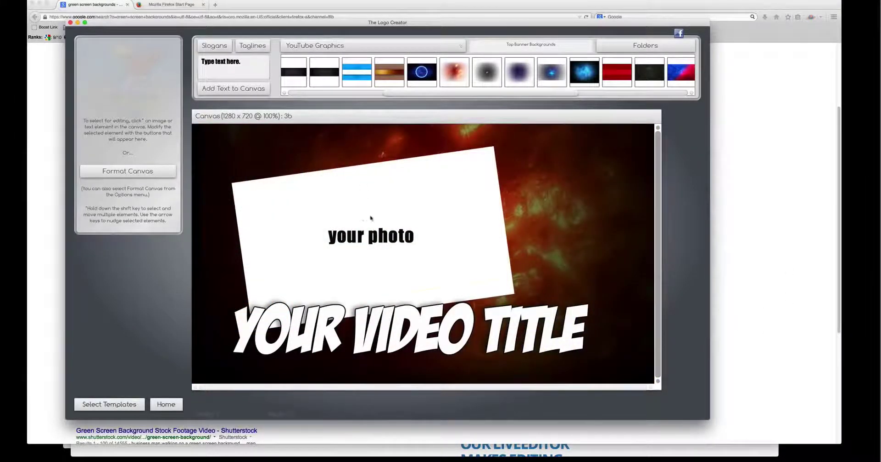
Step: Delete the 'your photo' placeholder from the Your Video Title thumbnail
{"action": "left_click", "coordinate": [371, 219]}
{"action": "key", "text": "Delete"}
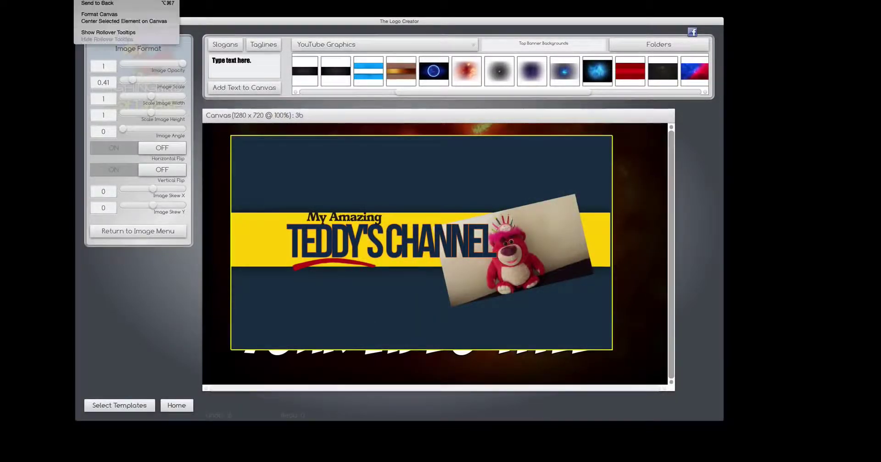
Step: Deselect the banner image to view the finished Teddy's Channel thumbnail design
{"action": "left_click", "coordinate": [226, 223]}
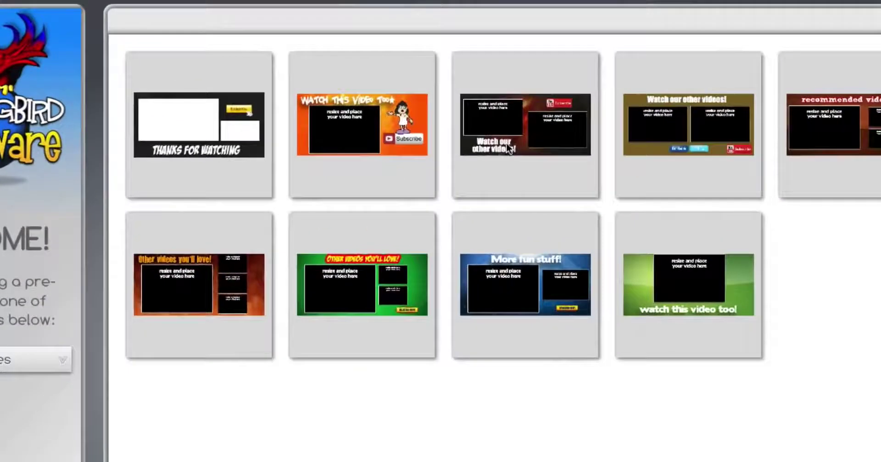
Step: Open the 'Watch our other videos!' bumper and swap its dark background for the red banner
{"action": "left_click", "coordinate": [436, 128]}
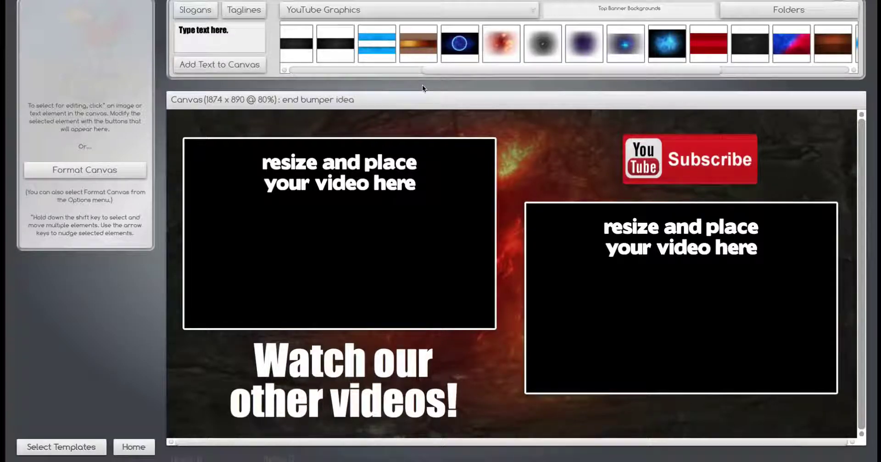
{"action": "left_click", "coordinate": [528, 175]}
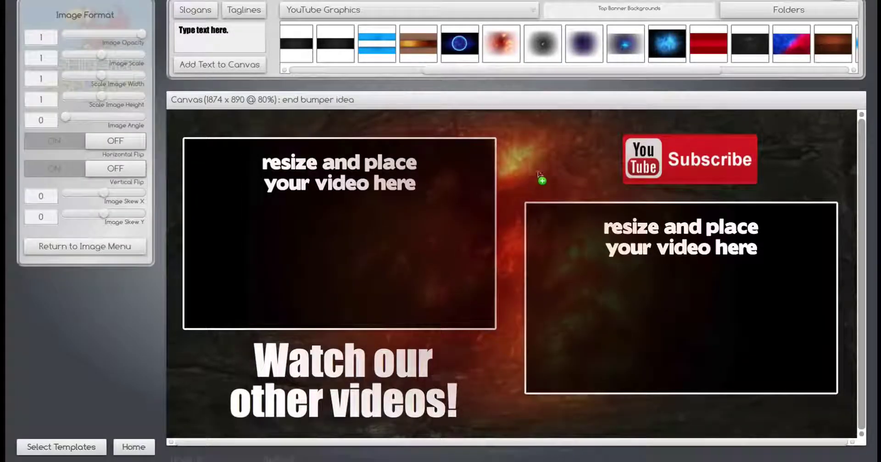
{"action": "key", "text": "Delete"}
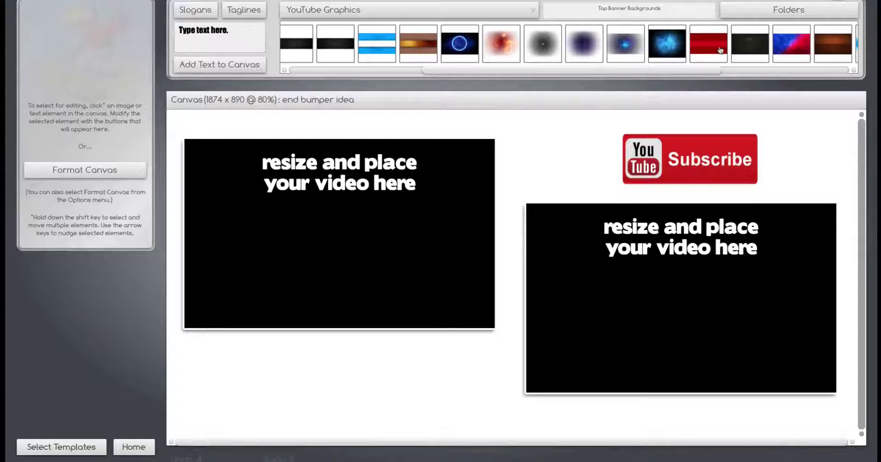
{"action": "left_click_drag", "start_coordinate": [720, 51], "coordinate": [412, 326]}
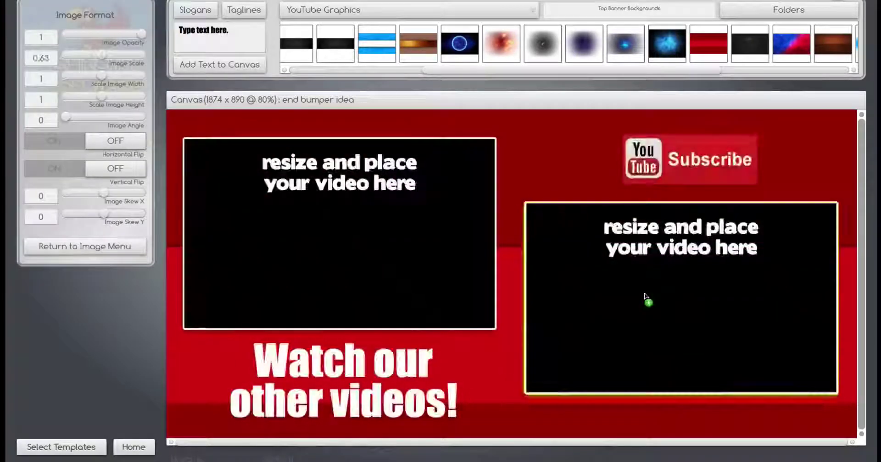
Step: Delete the right video box, enlarge and lower the black placeholder, and move Subscribe away
{"action": "left_click_drag", "start_coordinate": [644, 296], "coordinate": [633, 301]}
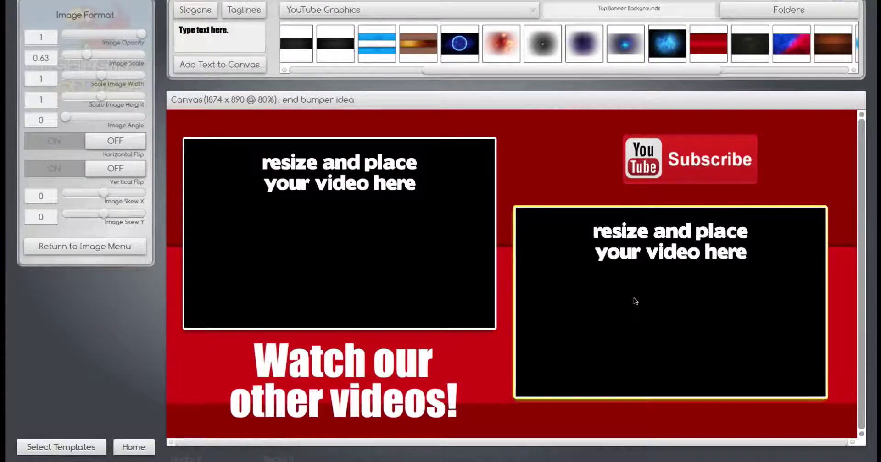
{"action": "key", "text": "Delete"}
{"action": "left_click_drag", "start_coordinate": [404, 230], "coordinate": [570, 215]}
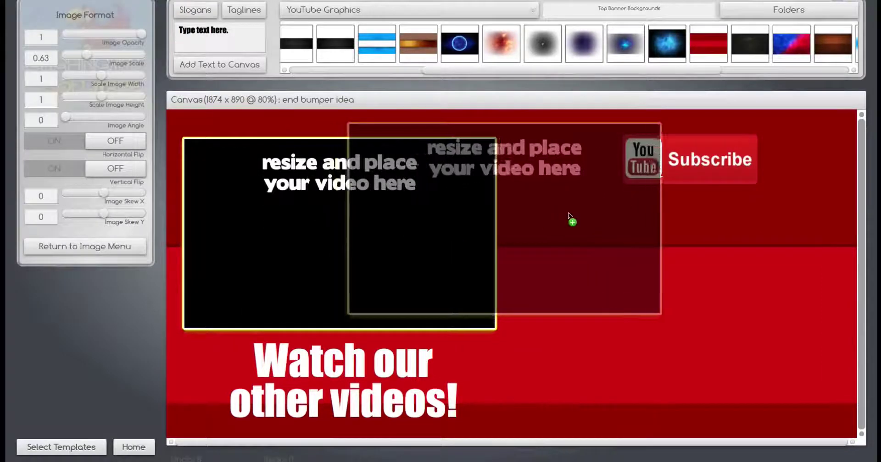
{"action": "left_click_drag", "start_coordinate": [94, 56], "coordinate": [103, 56]}
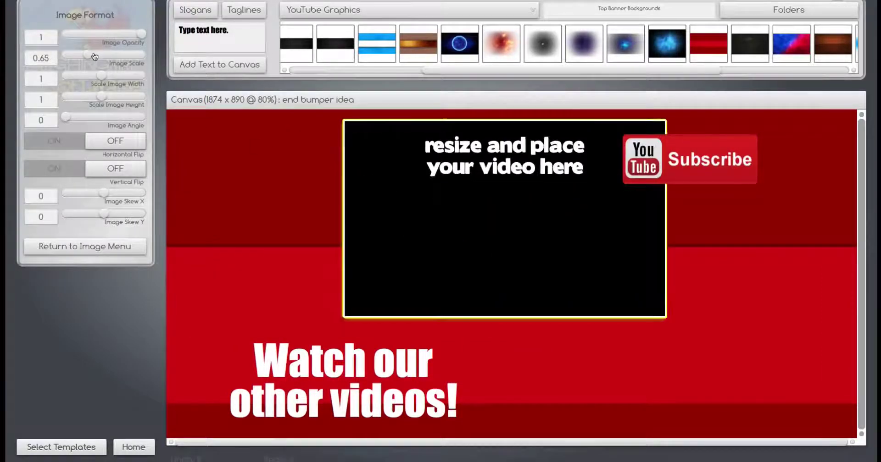
{"action": "left_click_drag", "start_coordinate": [405, 238], "coordinate": [403, 272]}
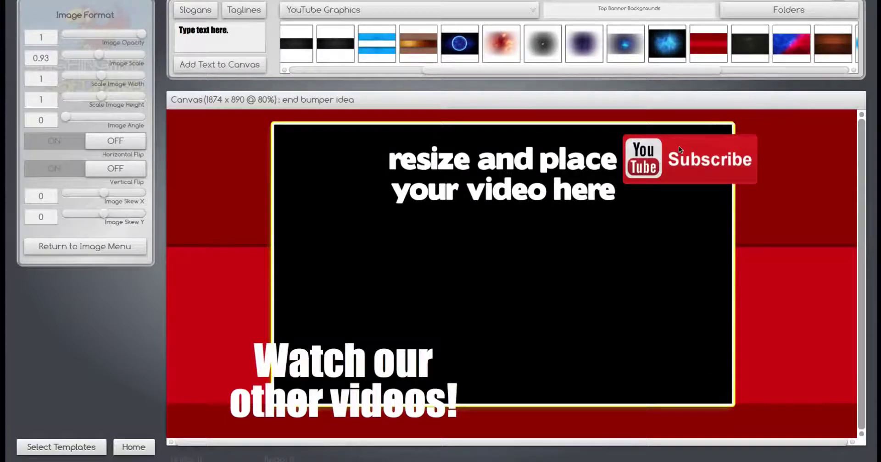
{"action": "mouse_move", "coordinate": [679, 146]}
{"action": "left_mouse_down"}
{"action": "mouse_move", "coordinate": [757, 386]}
{"action": "mouse_move", "coordinate": [709, 372]}
{"action": "left_mouse_up"}
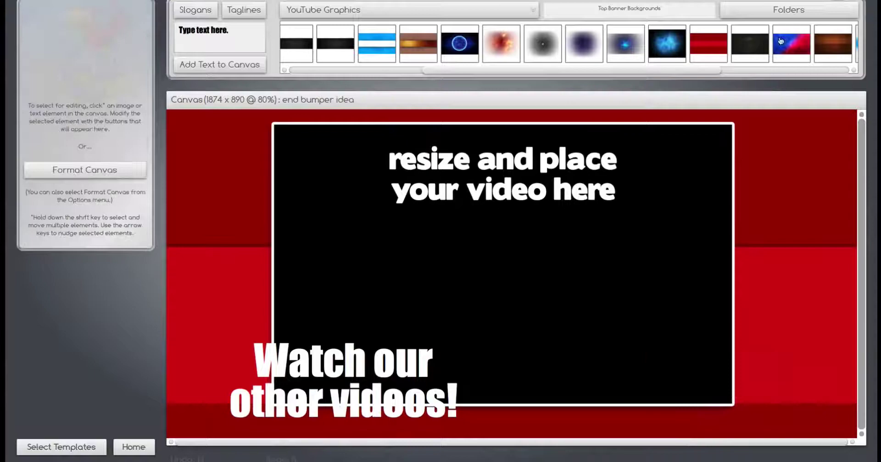
Step: Place the yellow Subscribe button from 'buttons and icons' at the bumper's lower right
{"action": "left_click", "coordinate": [778, 12]}
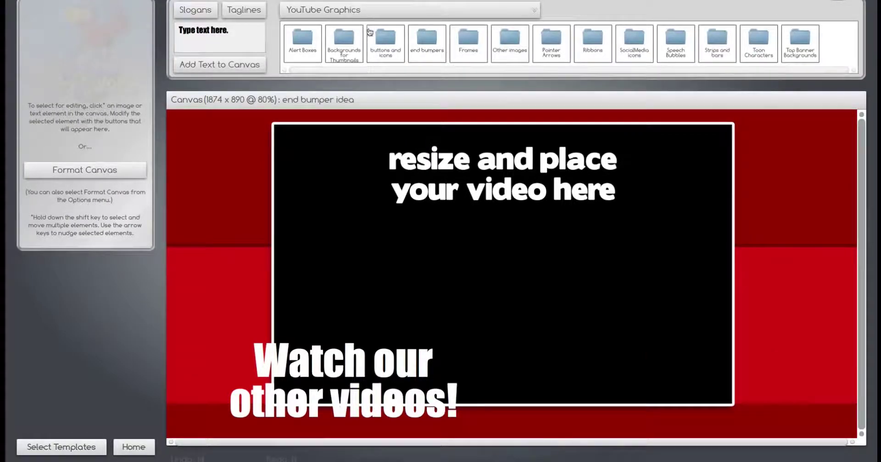
{"action": "left_click", "coordinate": [390, 44]}
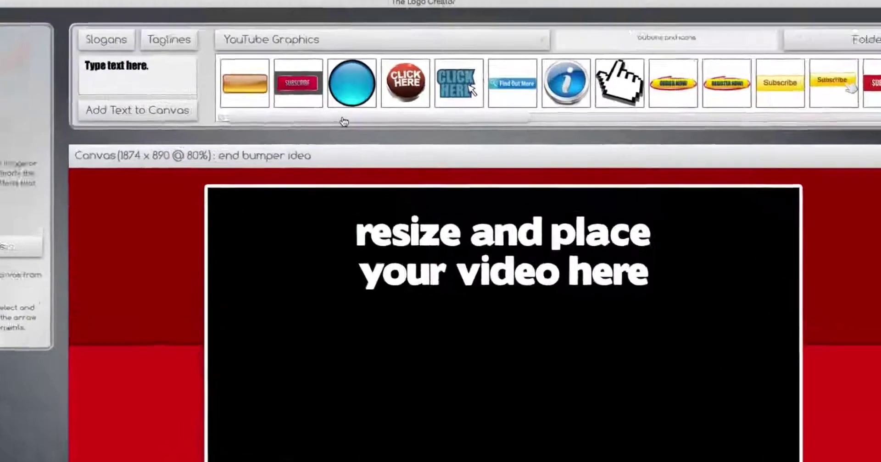
{"action": "left_click_drag", "start_coordinate": [380, 69], "coordinate": [484, 72]}
{"action": "mouse_move", "coordinate": [476, 137]}
{"action": "left_mouse_down"}
{"action": "mouse_move", "coordinate": [745, 141]}
{"action": "mouse_move", "coordinate": [689, 141]}
{"action": "left_mouse_up"}
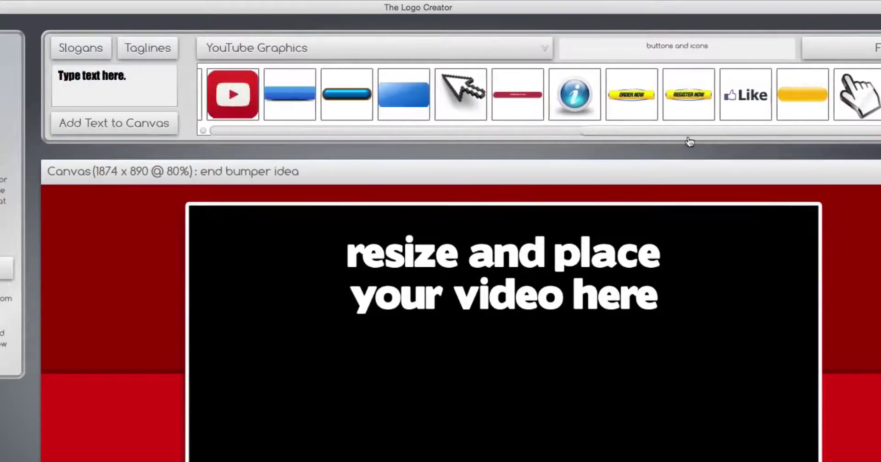
{"action": "mouse_move", "coordinate": [419, 94]}
{"action": "left_mouse_down"}
{"action": "mouse_move", "coordinate": [527, 242]}
{"action": "mouse_move", "coordinate": [672, 370]}
{"action": "left_mouse_up"}
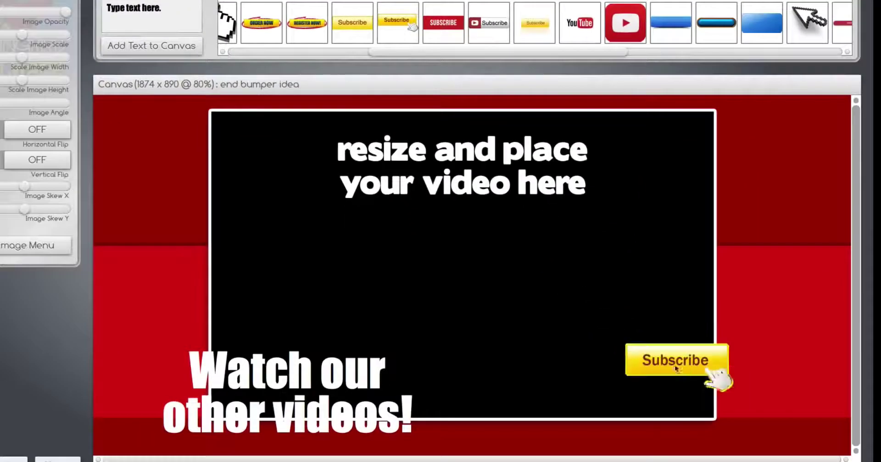
{"action": "scroll", "coordinate": [674, 367], "scroll_direction": "up", "scroll_amount": 3}
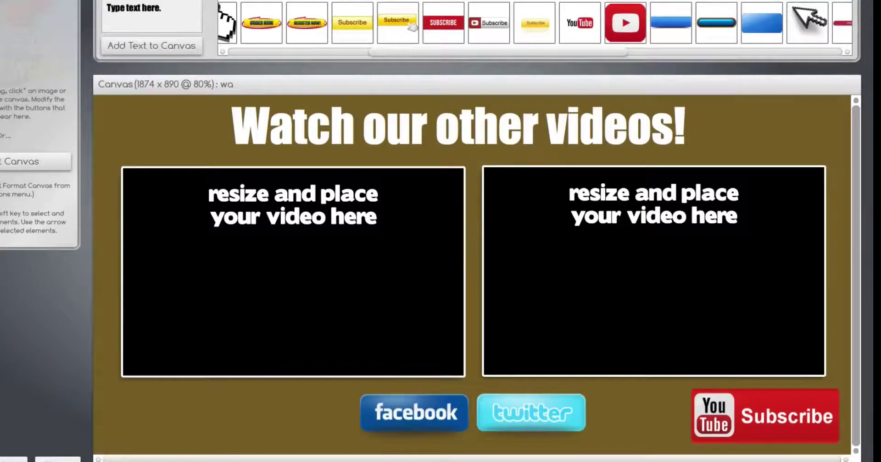
Step: Lay the orange sunburst image from Top Banner Backgrounds across the brown end bumper
{"action": "left_click", "coordinate": [788, 19]}
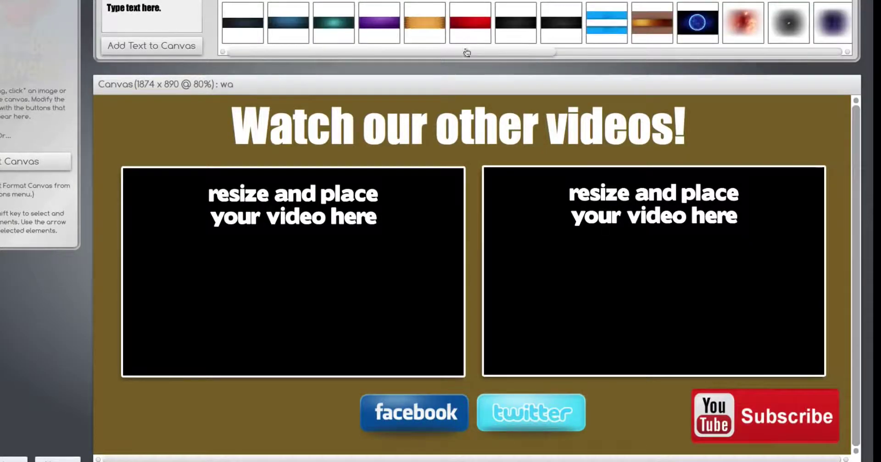
{"action": "mouse_move", "coordinate": [425, 24]}
{"action": "left_mouse_down"}
{"action": "mouse_move", "coordinate": [472, 221]}
{"action": "mouse_move", "coordinate": [445, 249]}
{"action": "left_mouse_up"}
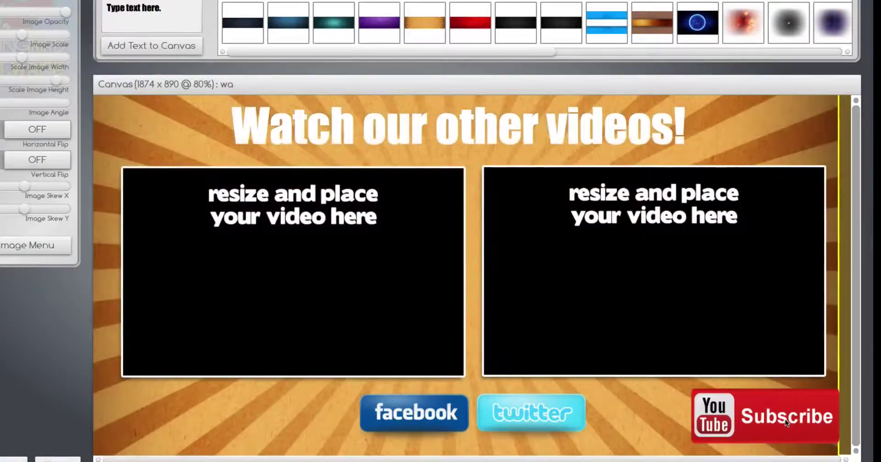
{"action": "left_click_drag", "start_coordinate": [785, 420], "coordinate": [755, 418]}
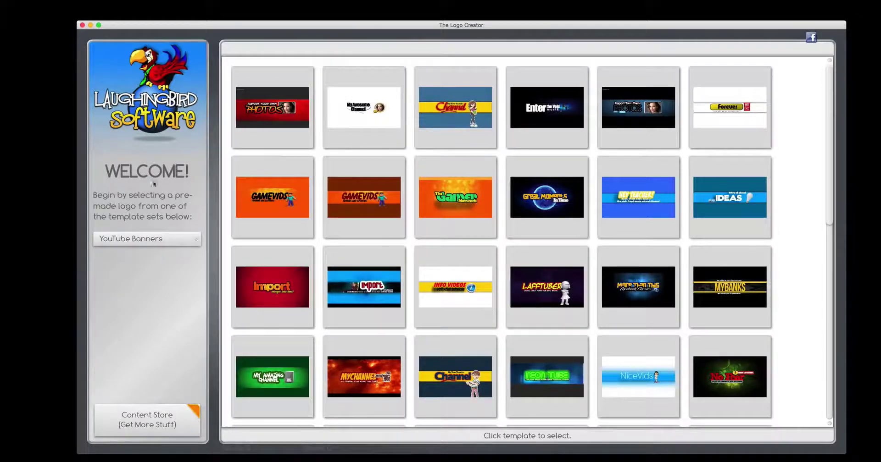
Step: Create a new design named 'Gamer' from the Gamer Network banner template
{"action": "left_click", "coordinate": [475, 213]}
{"action": "type", "text": "Gamer"}
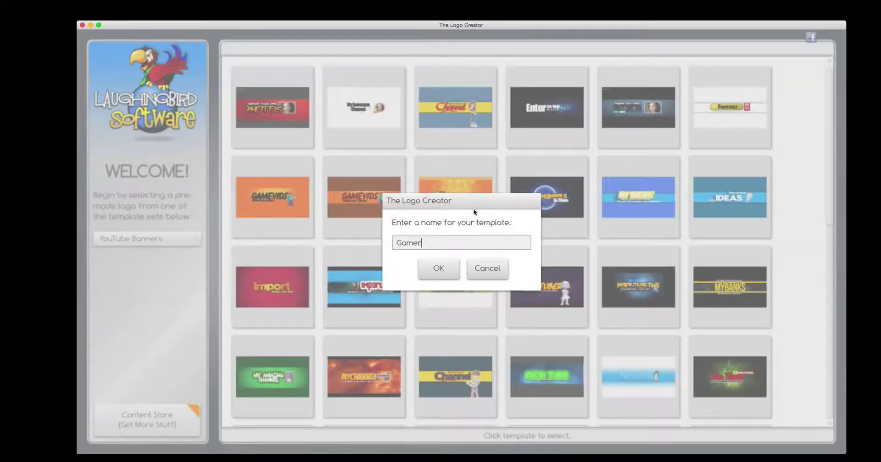
{"action": "key", "text": "Return"}
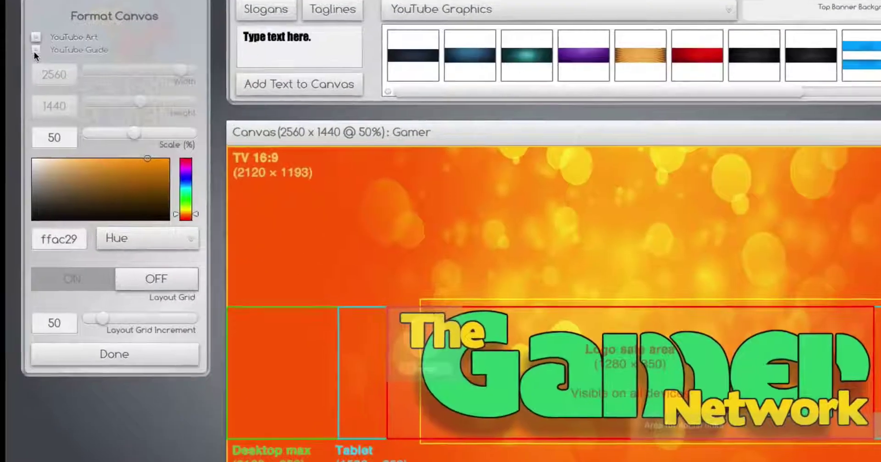
Step: Turn off the YouTube guide and YouTube art sizing, then stack 'The' over 'Gamer' top-left
{"action": "left_click", "coordinate": [87, 73]}
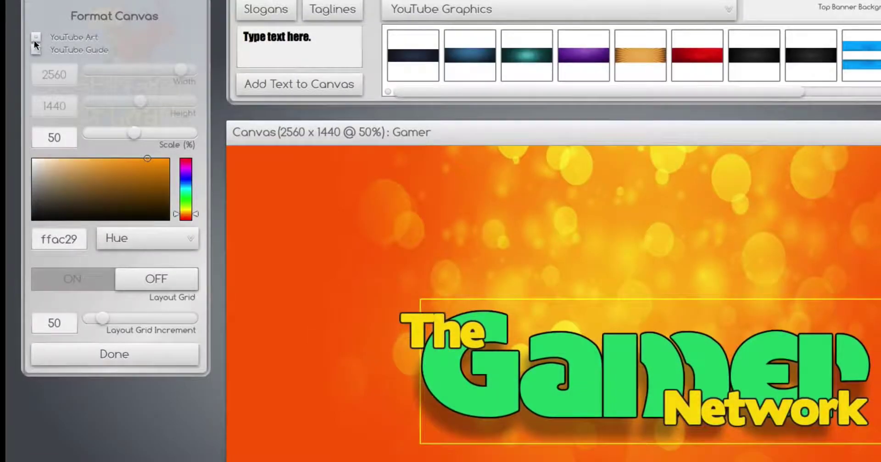
{"action": "left_click", "coordinate": [35, 39]}
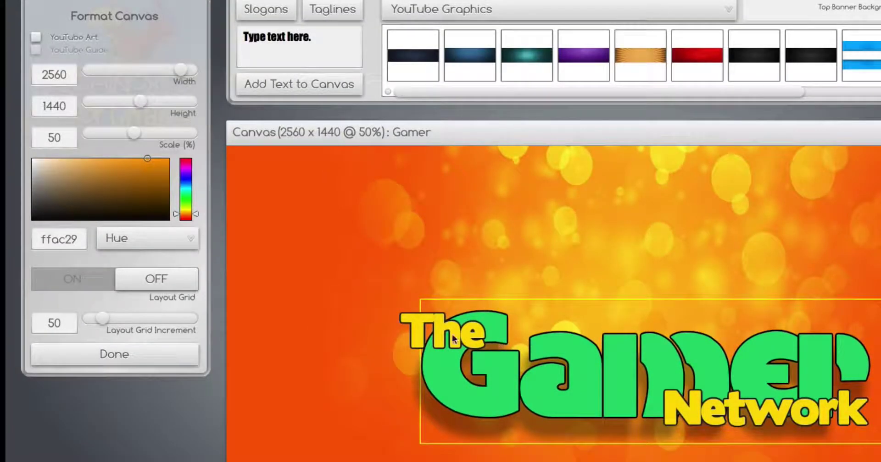
{"action": "left_click_drag", "start_coordinate": [453, 335], "coordinate": [374, 232]}
{"action": "left_click_drag", "start_coordinate": [455, 384], "coordinate": [336, 270]}
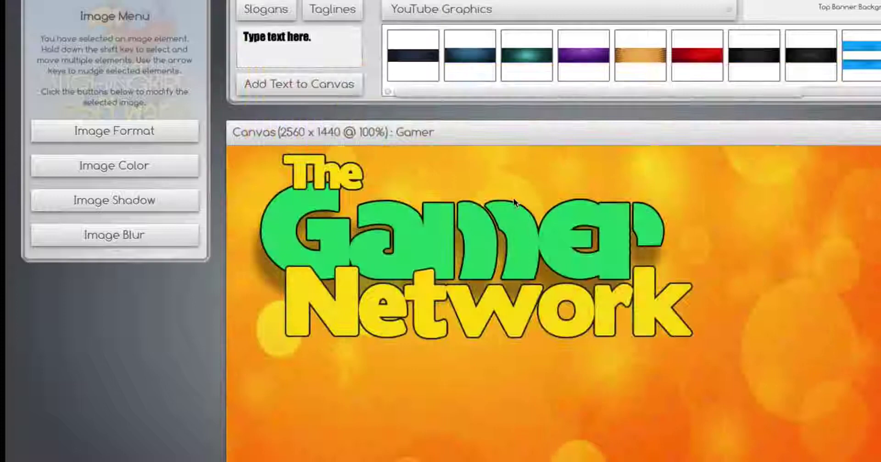
Step: Shrink the background image, shift Network and Gamer right, and add the striped-shirt boy at right
{"action": "left_click", "coordinate": [132, 132]}
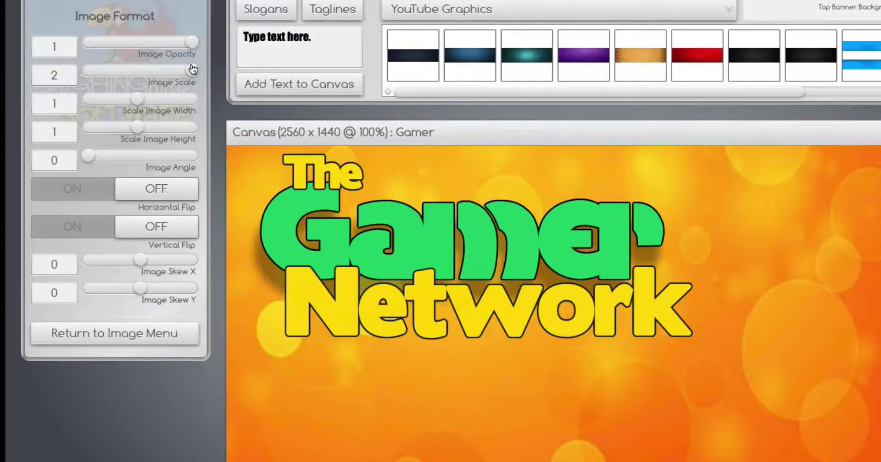
{"action": "left_click_drag", "start_coordinate": [193, 69], "coordinate": [140, 73]}
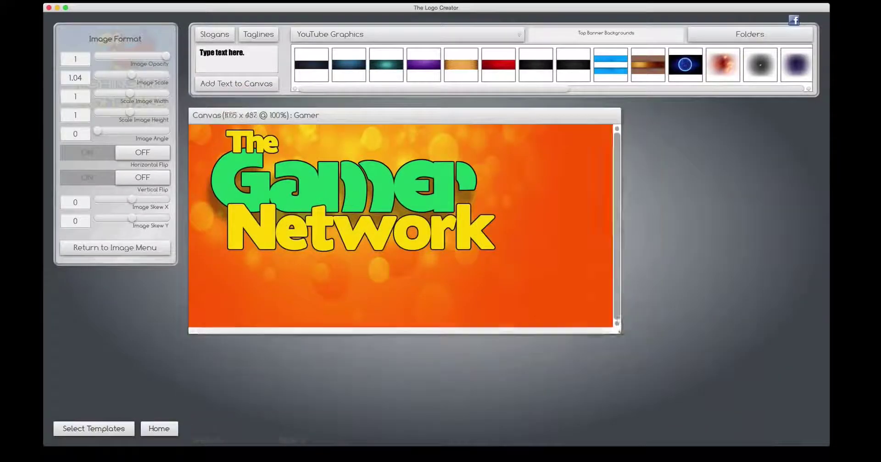
{"action": "left_click_drag", "start_coordinate": [437, 247], "coordinate": [518, 247]}
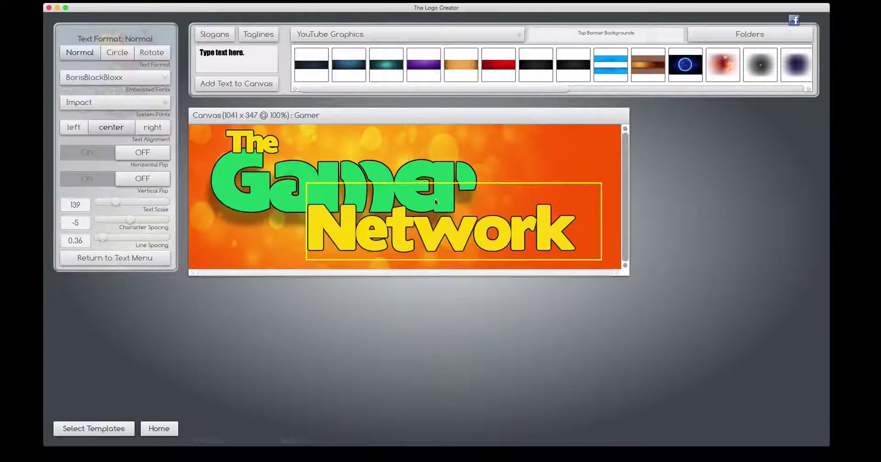
{"action": "left_click_drag", "start_coordinate": [436, 202], "coordinate": [461, 201]}
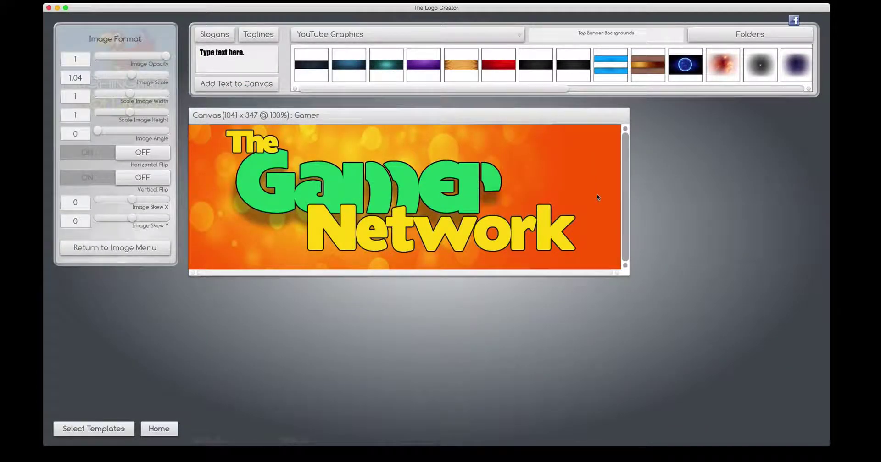
{"action": "scroll", "coordinate": [719, 68], "scroll_direction": "down", "scroll_amount": 2}
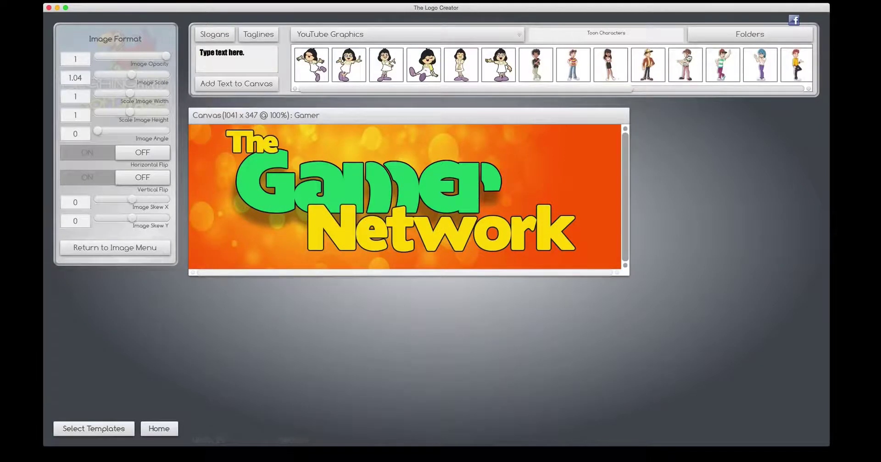
{"action": "left_click_drag", "start_coordinate": [689, 57], "coordinate": [557, 209]}
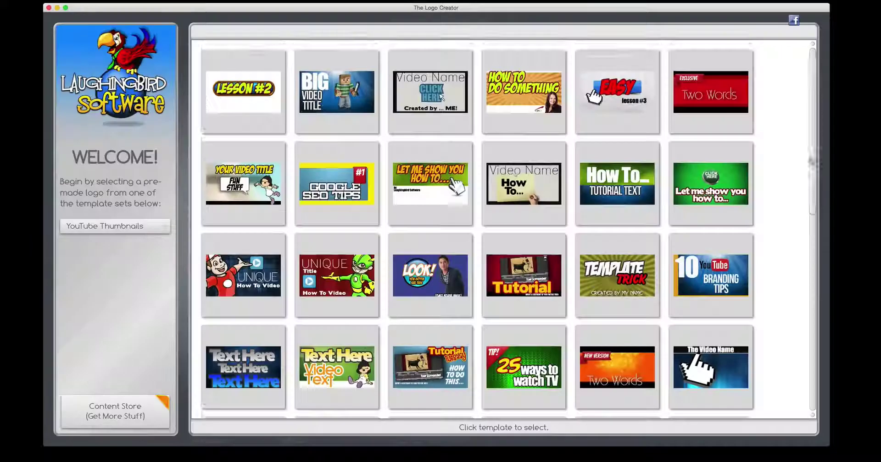
Step: Pick the EASY lesson #3 thumbnail template and select its EASY headline text
{"action": "scroll", "coordinate": [811, 290], "scroll_direction": "down", "scroll_amount": 3}
{"action": "scroll", "coordinate": [812, 290], "scroll_direction": "down", "scroll_amount": 3}
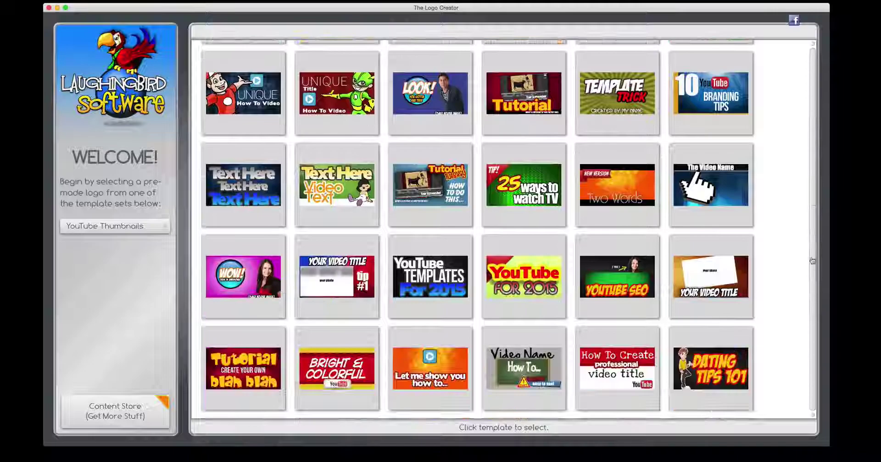
{"action": "scroll", "coordinate": [811, 290], "scroll_direction": "down", "scroll_amount": 3}
{"action": "scroll", "coordinate": [811, 290], "scroll_direction": "up", "scroll_amount": 3}
{"action": "scroll", "coordinate": [811, 290], "scroll_direction": "up", "scroll_amount": 3}
{"action": "scroll", "coordinate": [812, 290], "scroll_direction": "up", "scroll_amount": 3}
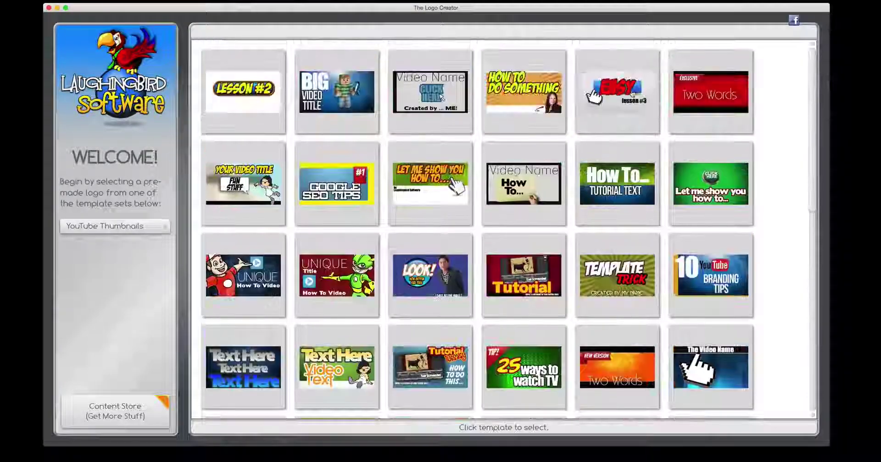
{"action": "left_click", "coordinate": [633, 93]}
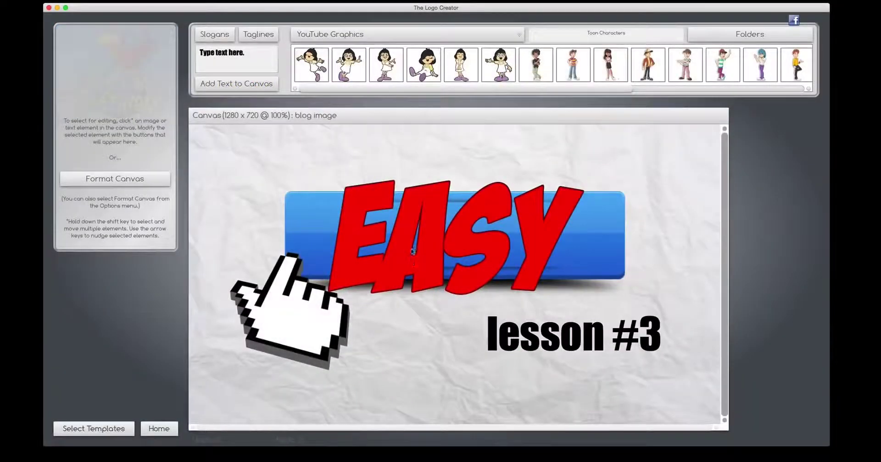
{"action": "left_click", "coordinate": [413, 248]}
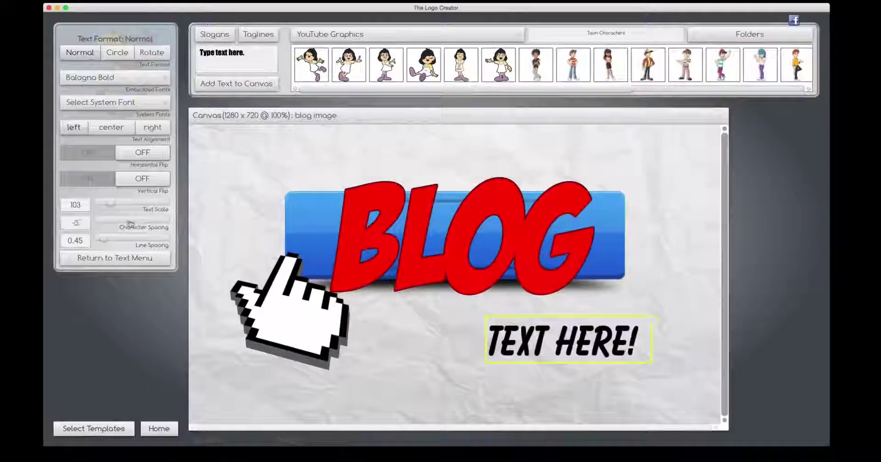